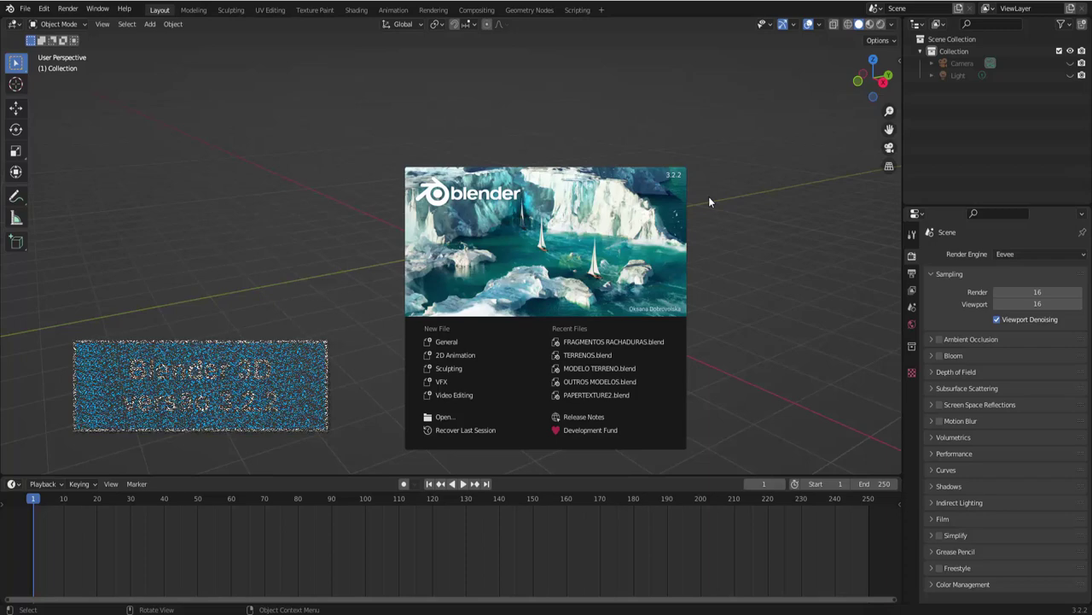
Dismiss the startup splash to reveal the empty scene with its camera and light
left_click(709, 201)
Add a cube and raise it about 3.26 m up the Z axis
left_click(150, 24)
mouse_move(166, 37)
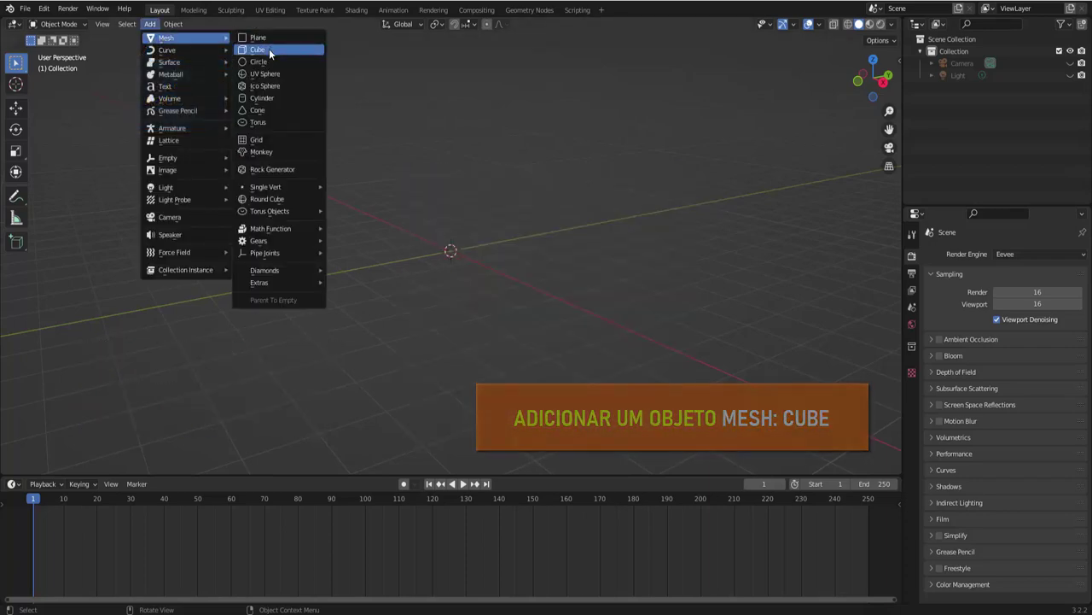
left_click(269, 49)
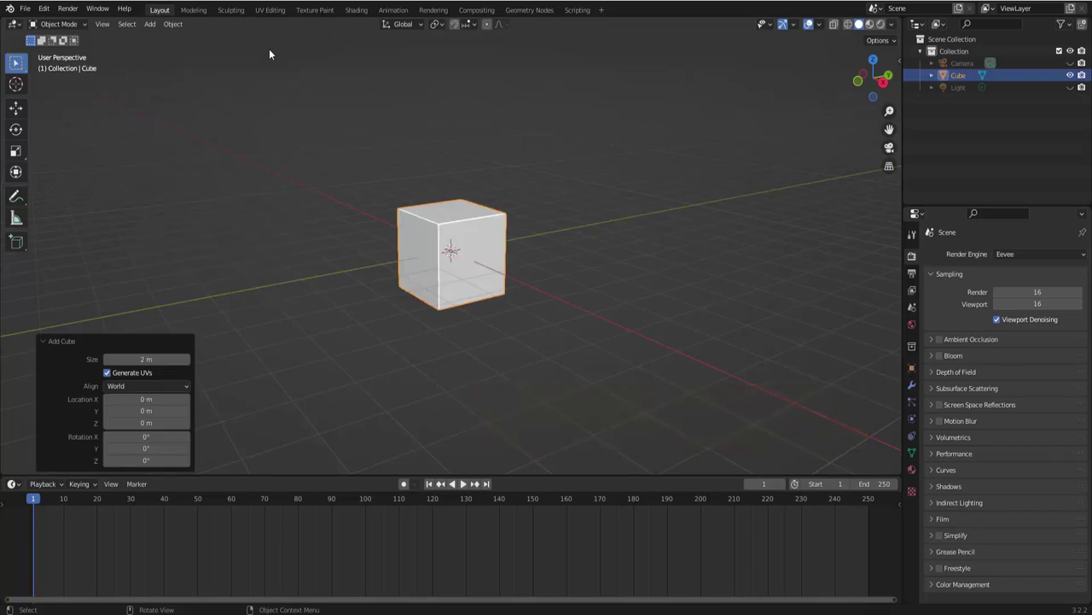
left_click(16, 107)
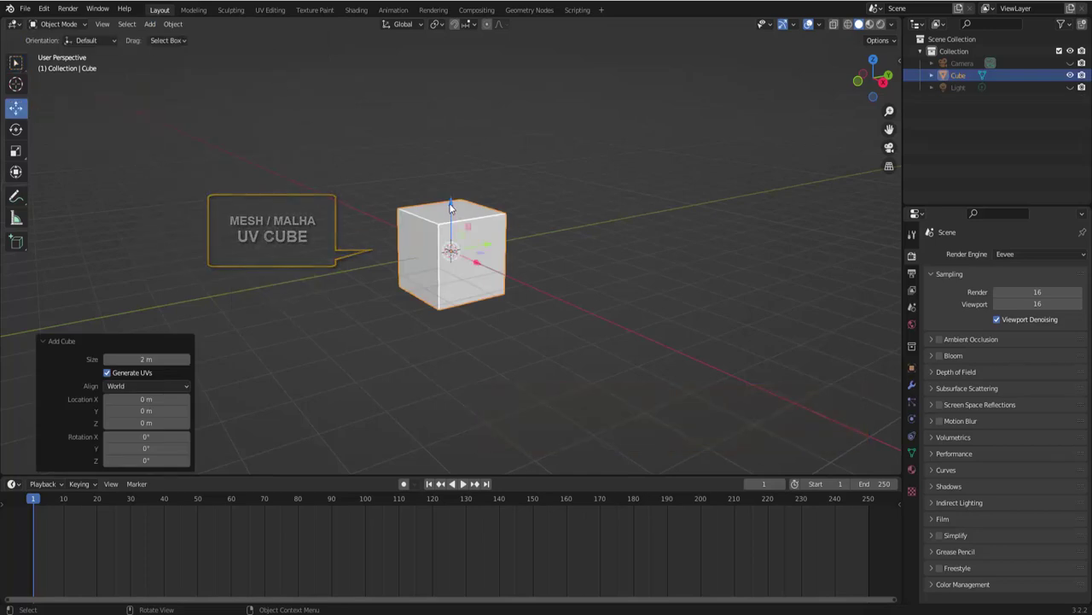
left_click_drag(452, 205, 472, 74)
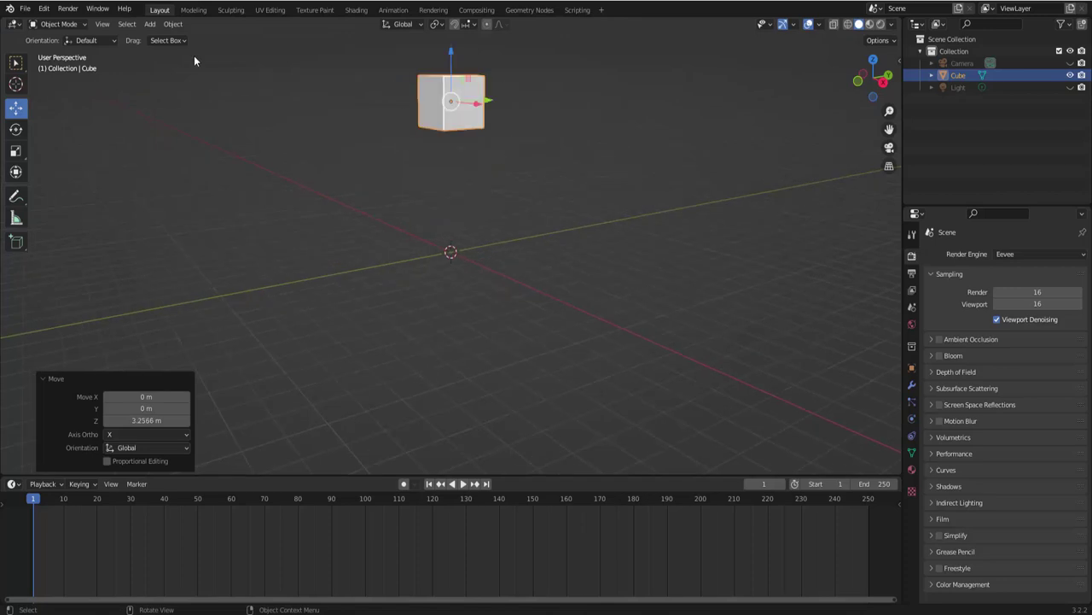
Add a plane scaled by 5.025 beneath the cube, then reselect the cube
left_click(151, 24)
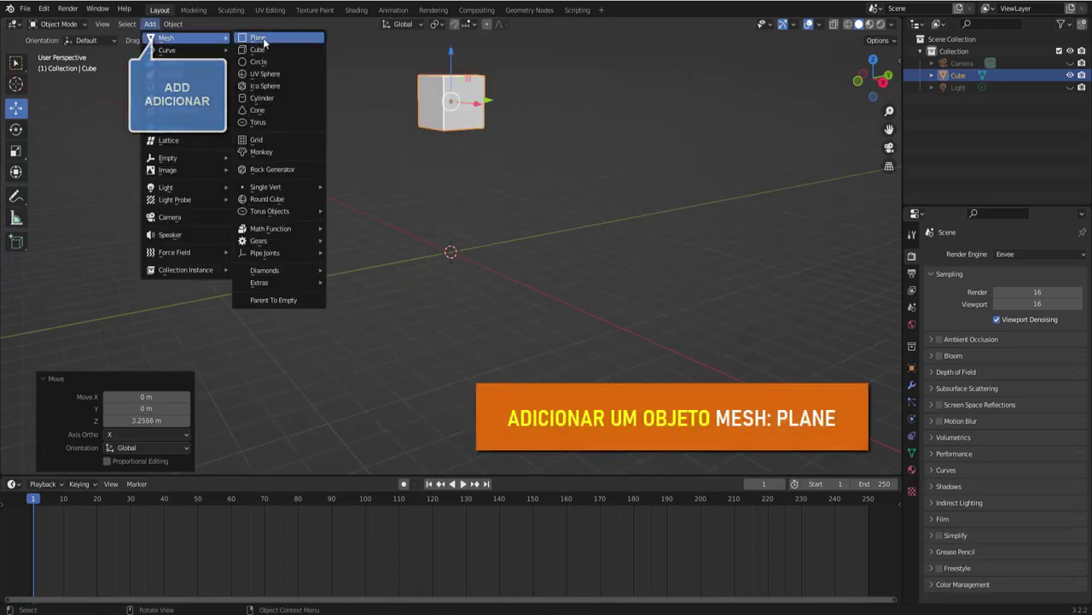
left_click(265, 37)
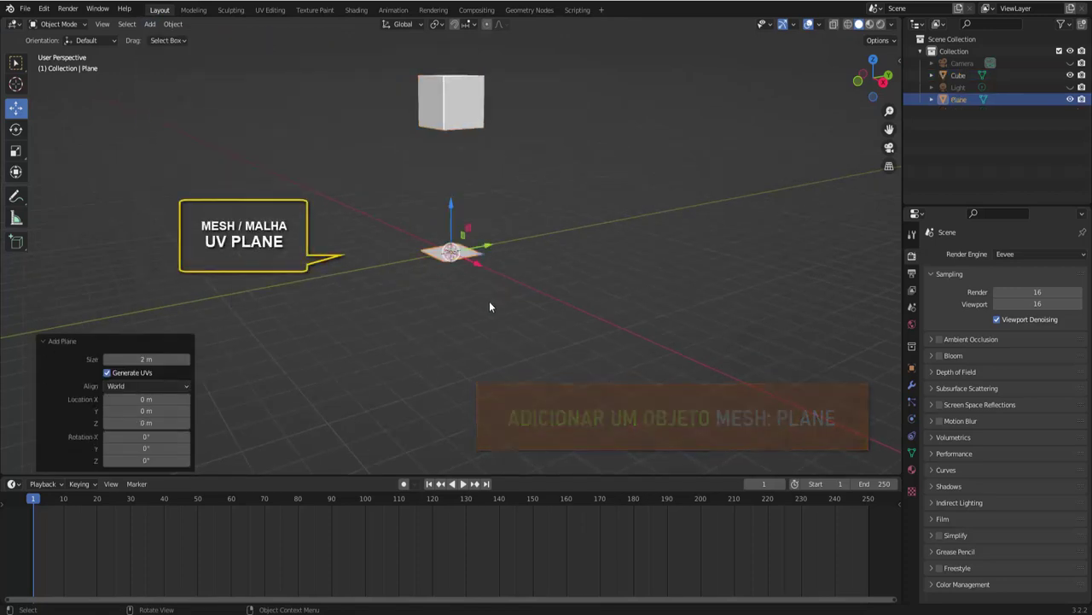
key("s")
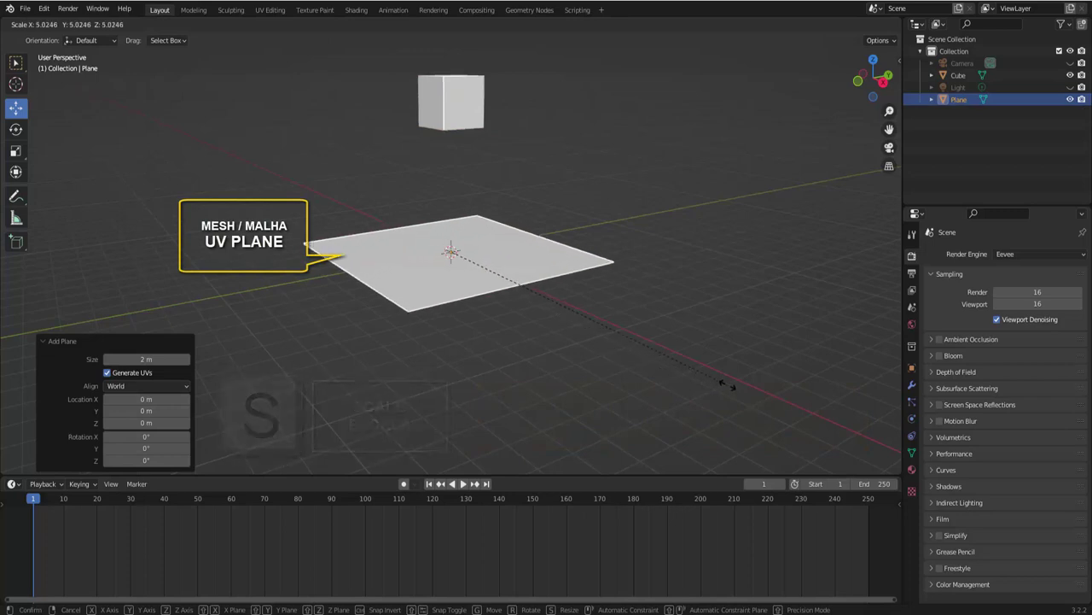
left_click(725, 383)
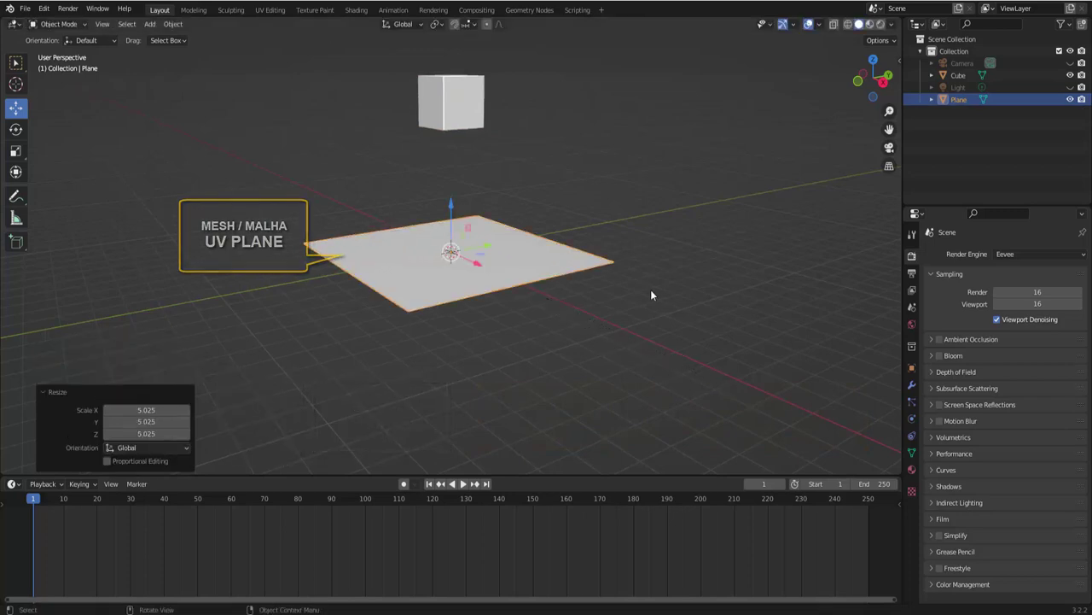
left_click(468, 98)
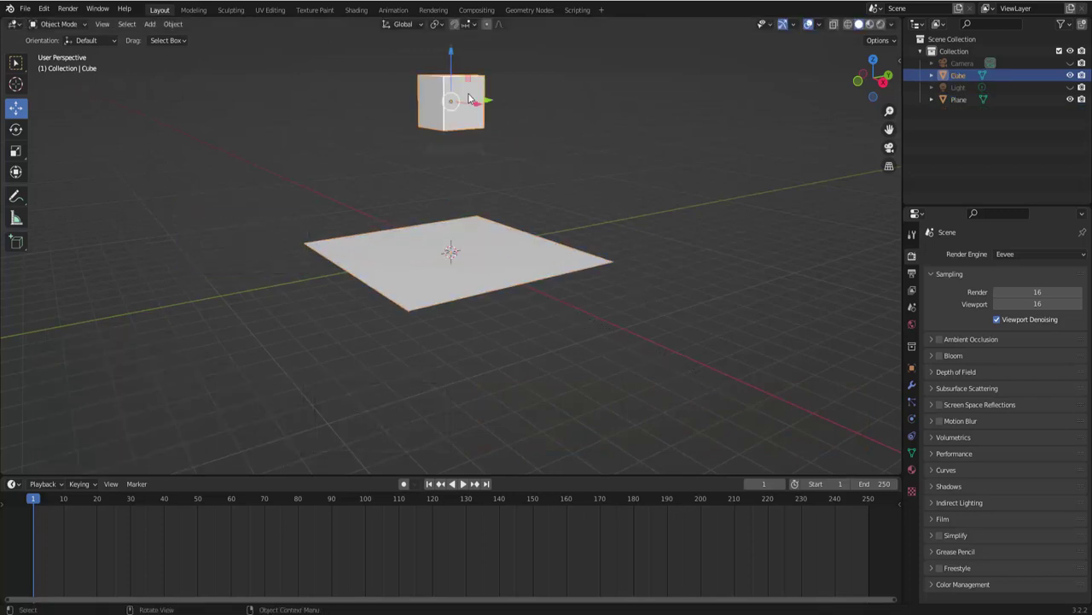
left_click(553, 274)
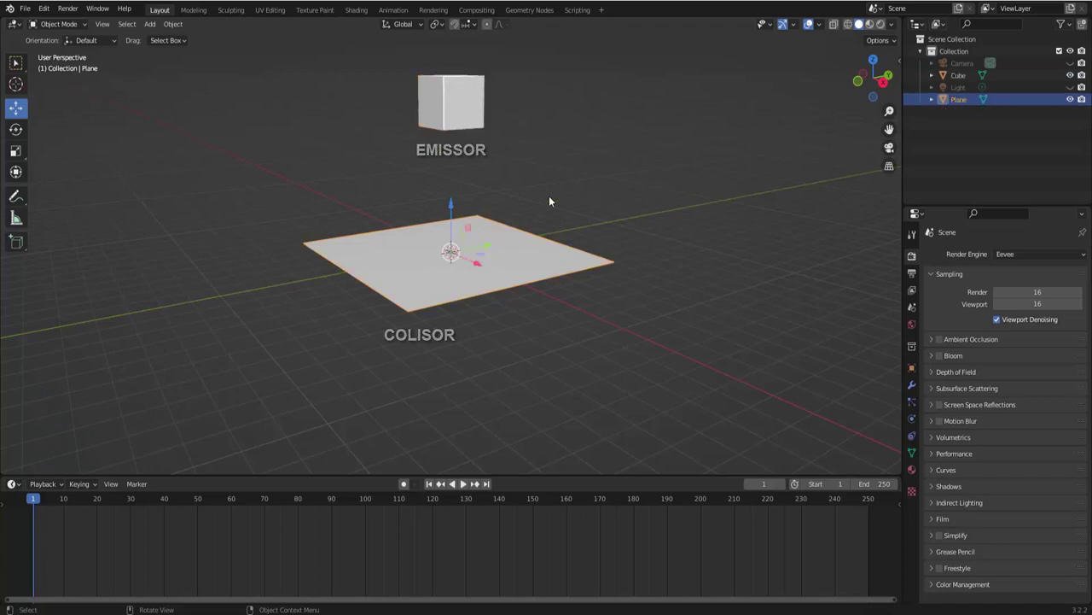
left_click(466, 96)
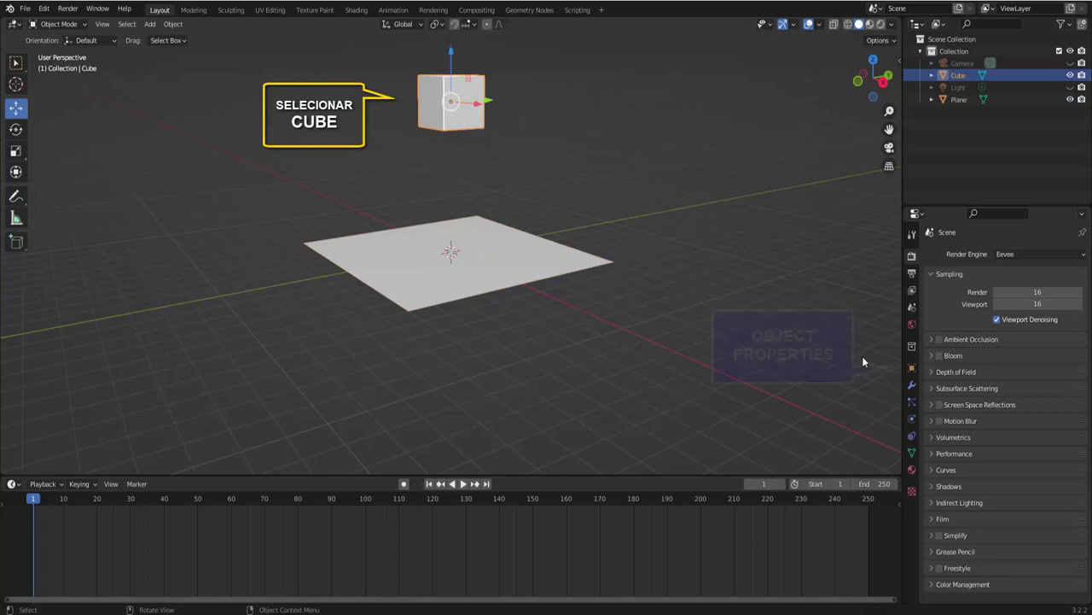
Set the cube's Viewport Display As option to Wire, showing it as a see-through wireframe
left_click(912, 369)
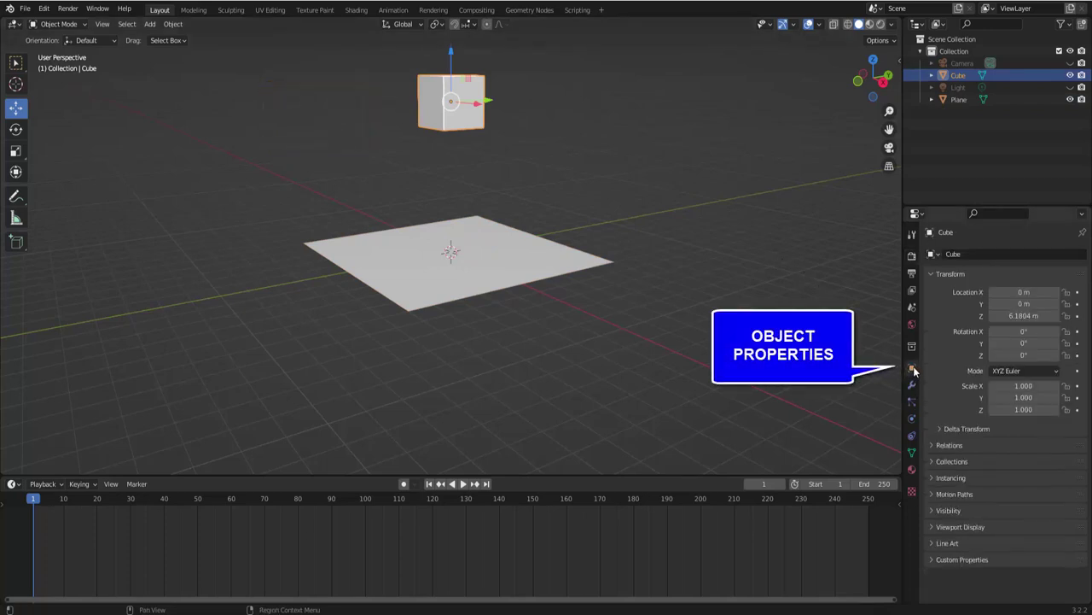
left_click(931, 526)
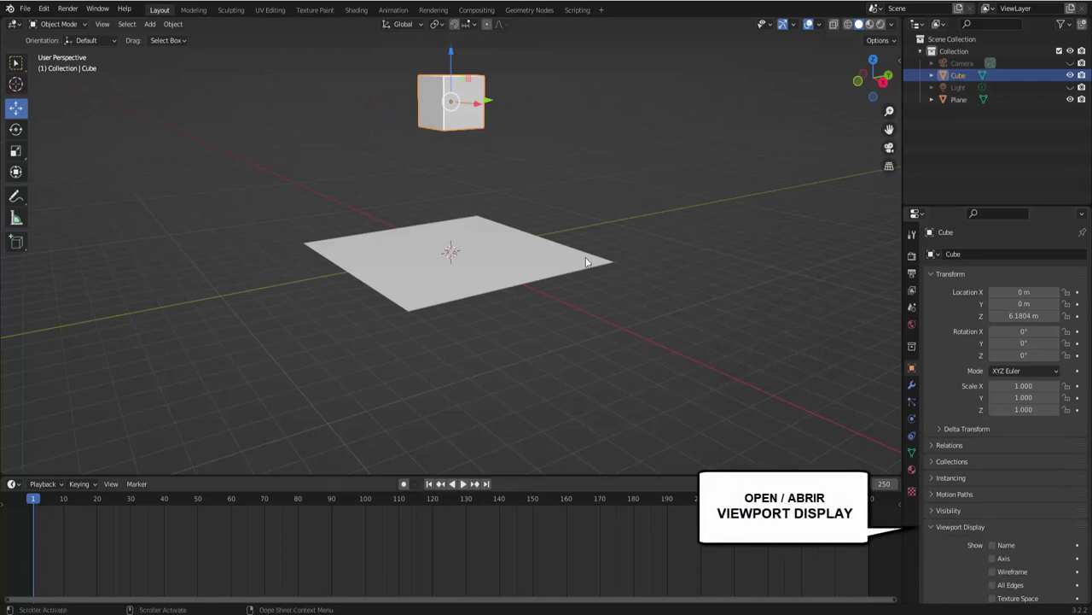
scroll(950, 508, "down", 2)
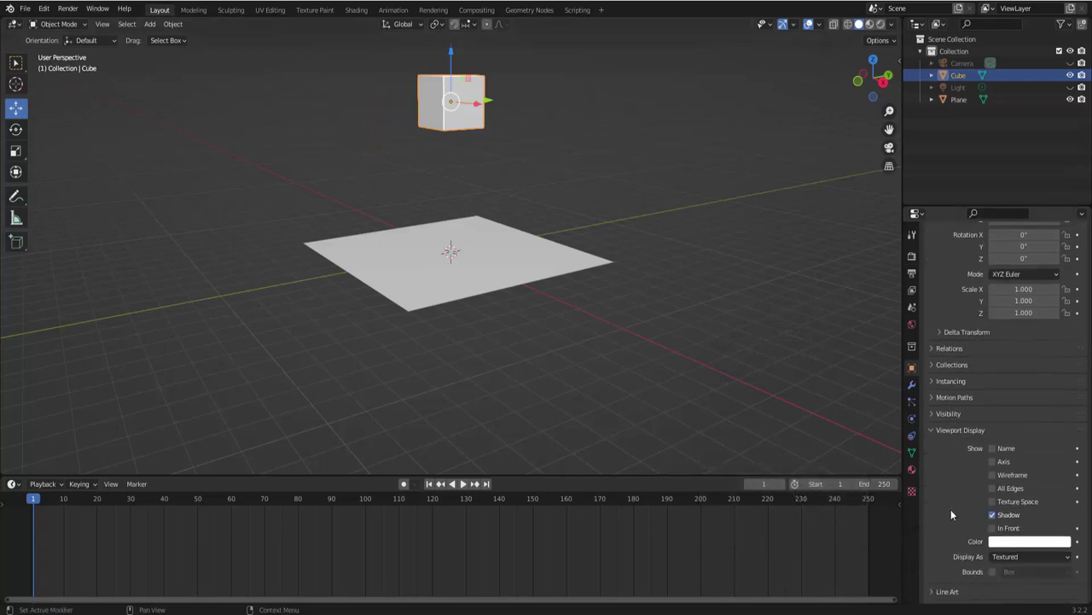
scroll(951, 510, "down", 1)
left_click(998, 544)
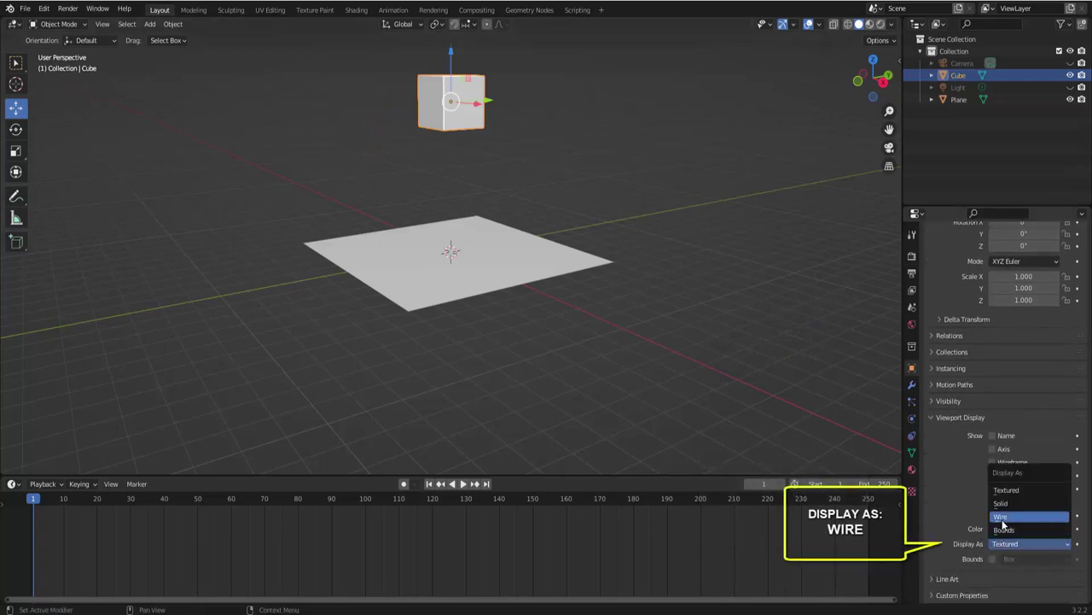
left_click(1005, 517)
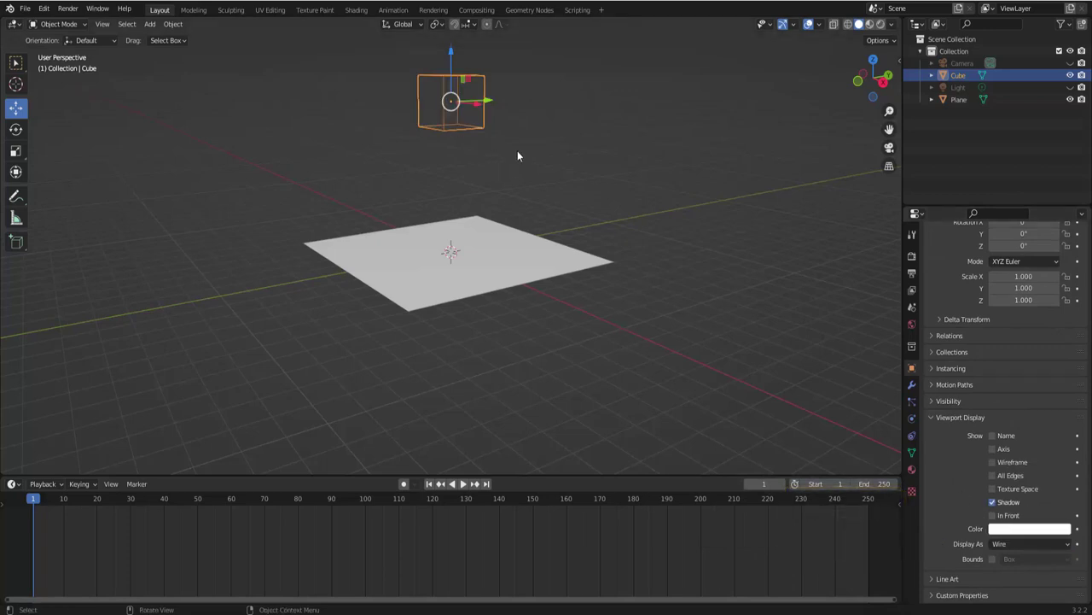
middle_click_drag(517, 150, 516, 163)
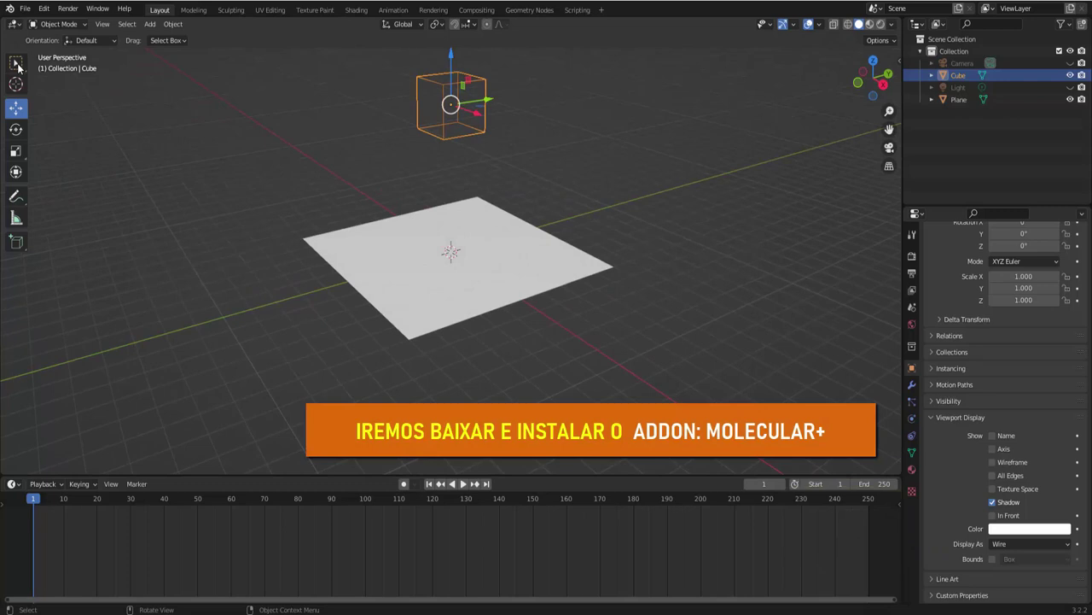
left_click(12, 64)
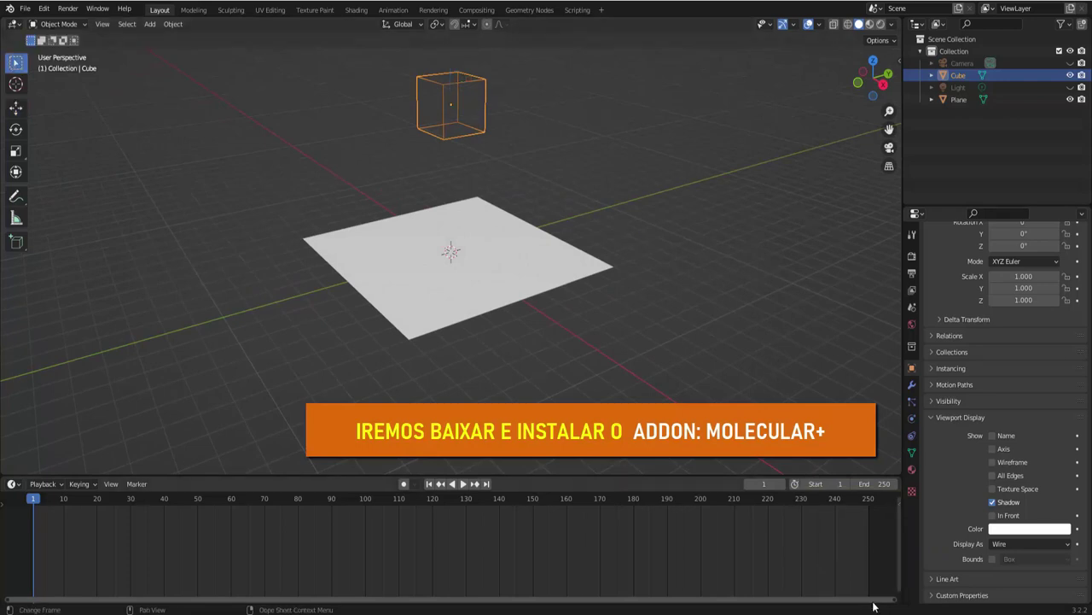
mouse_move(878, 608)
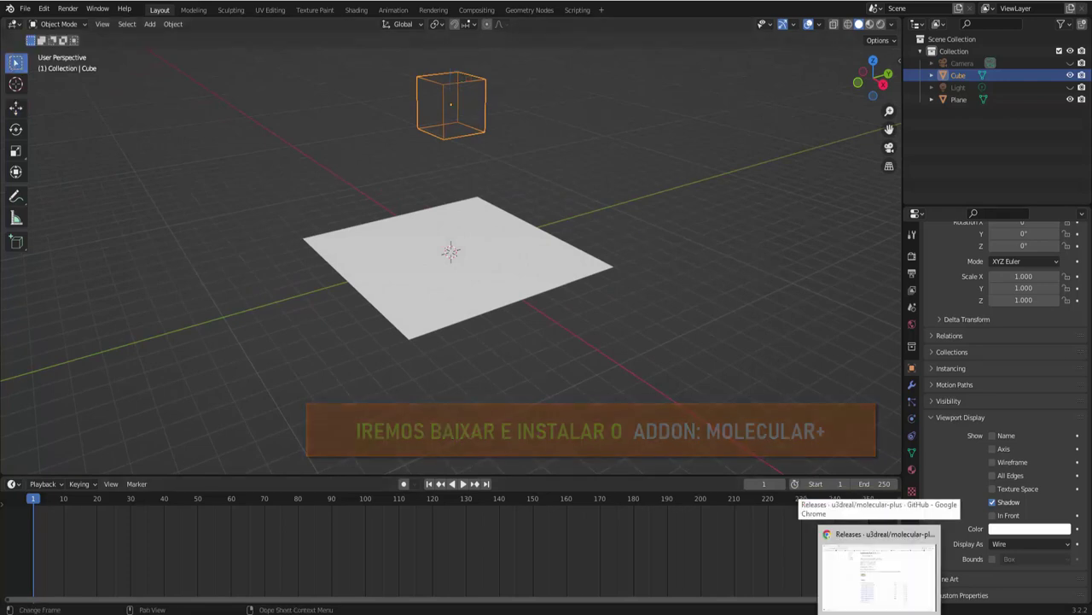
Download molecular-plus_1.1.9_310_win.zip from the GitHub releases page, locate it, and return to Blender
left_click(878, 571)
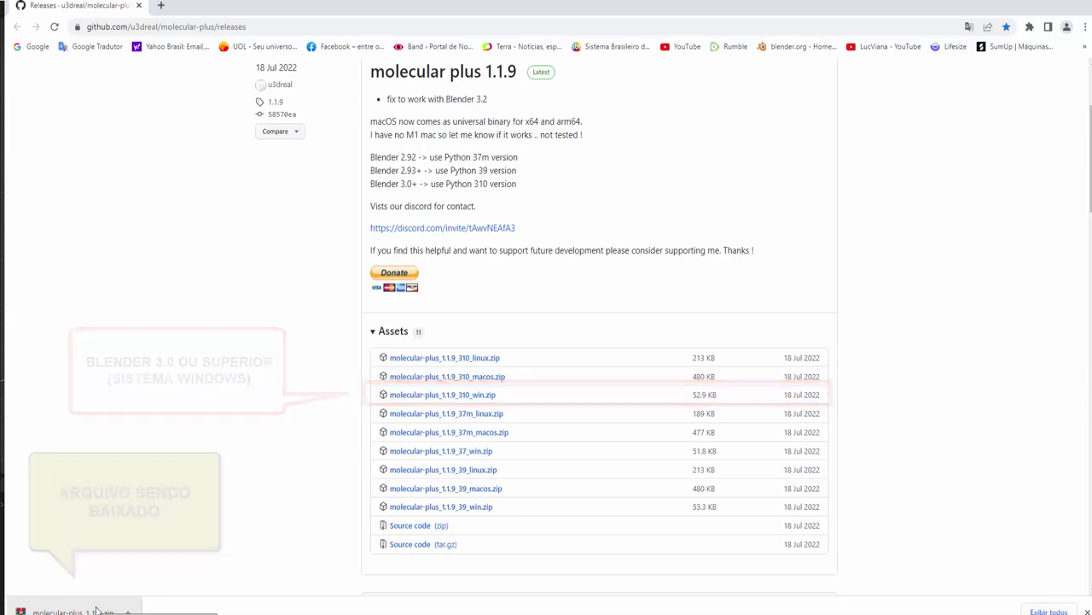
left_click(128, 612)
left_click(145, 568)
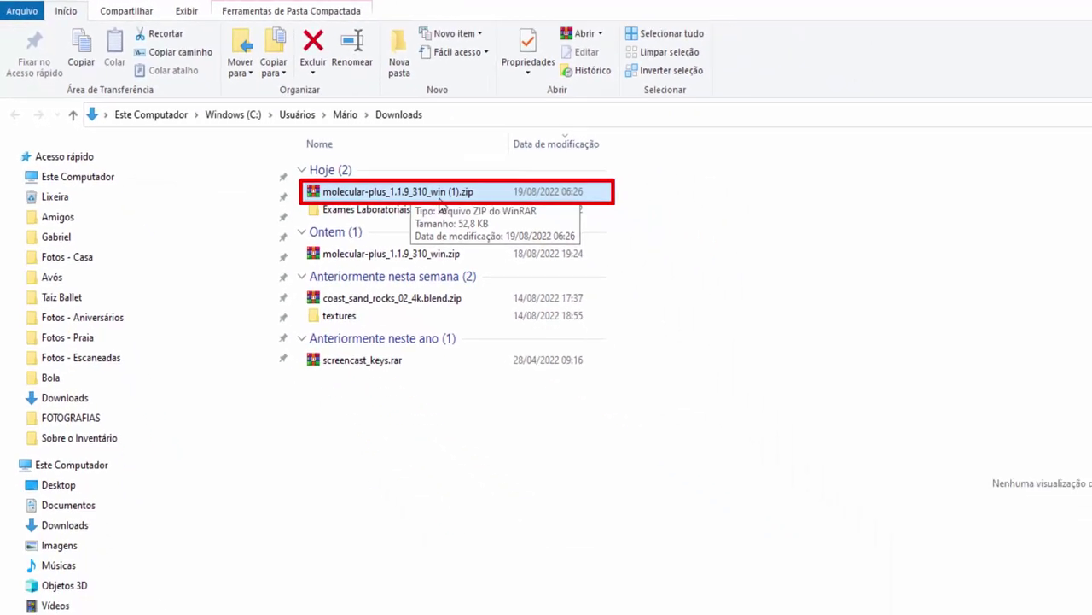
left_click(921, 606)
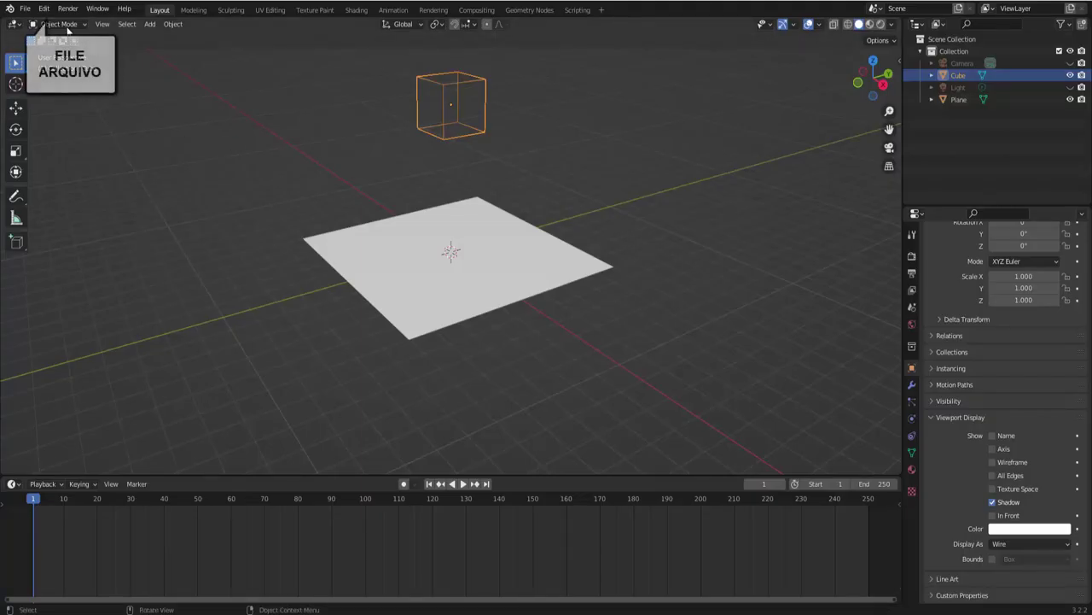
Install the add-on from molecular-plus_1.1.9_310_win.zip in Downloads via Preferences > Add-ons
left_click(47, 9)
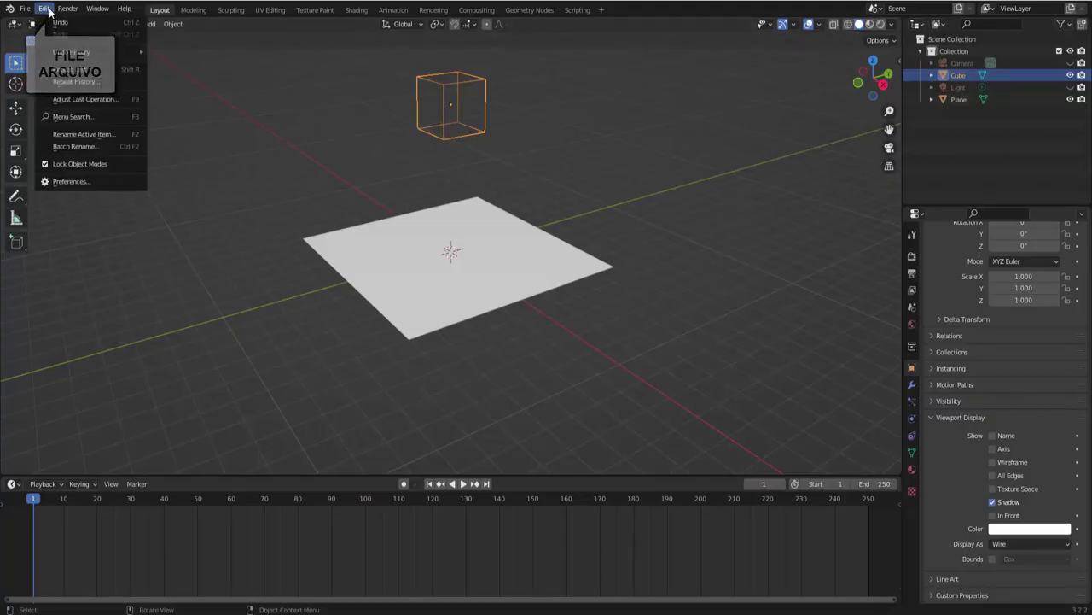
left_click(82, 182)
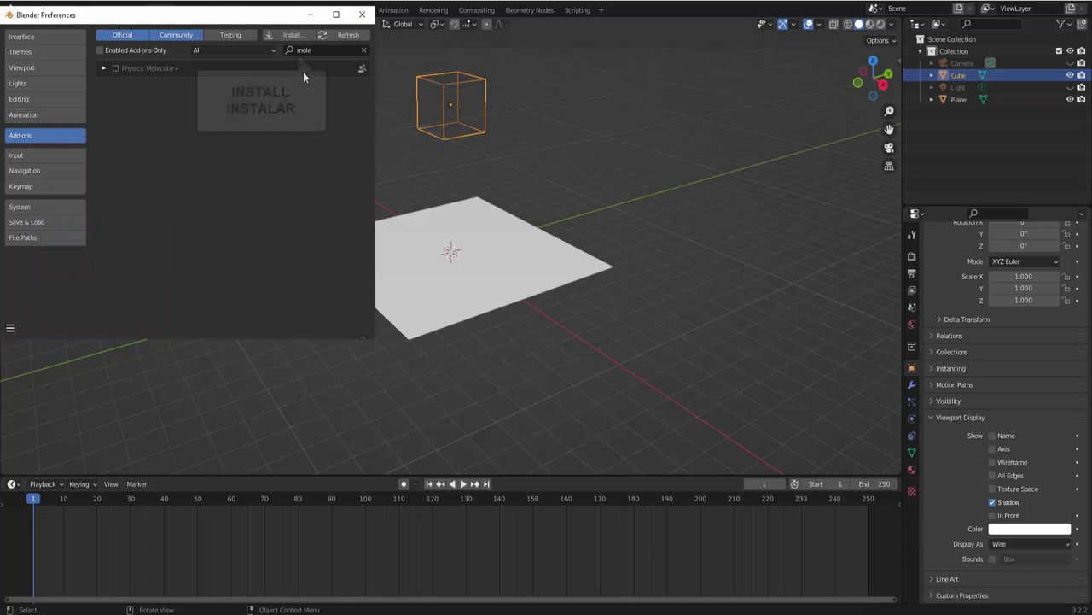
left_click(290, 34)
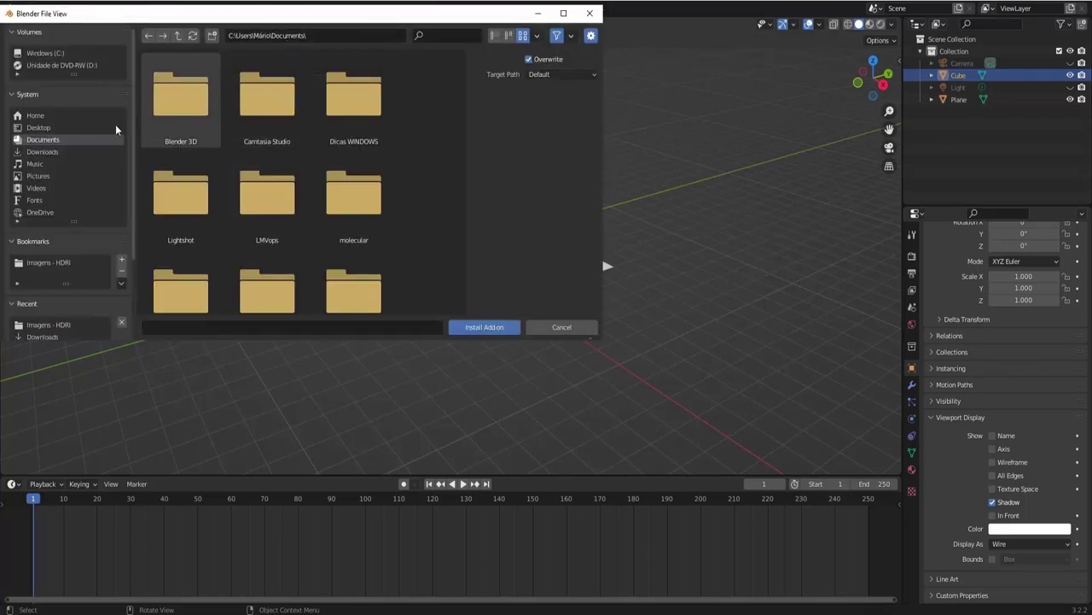
left_click(42, 152)
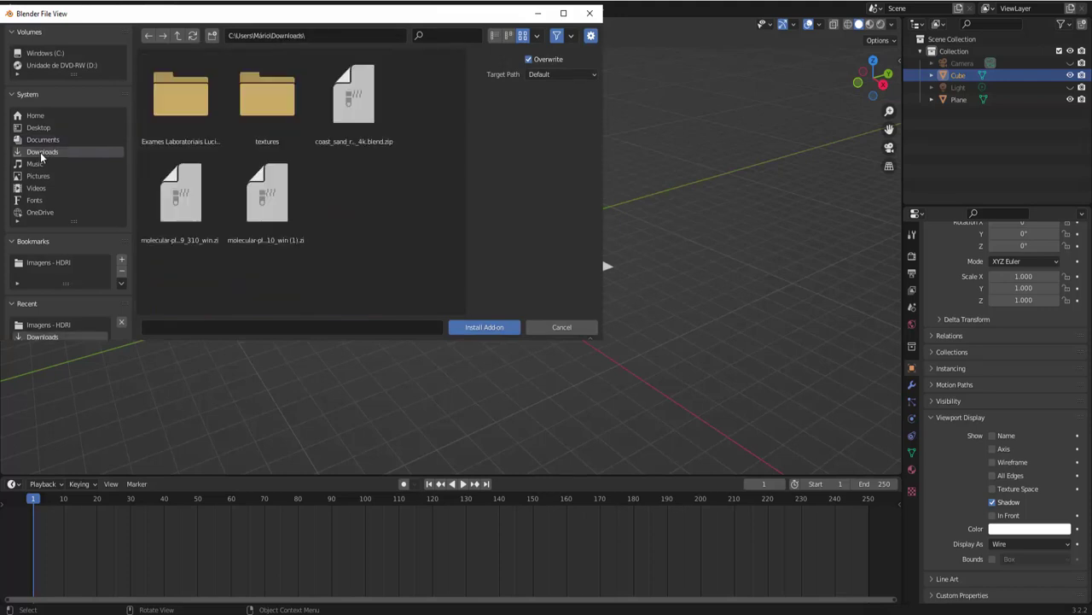
left_click(178, 201)
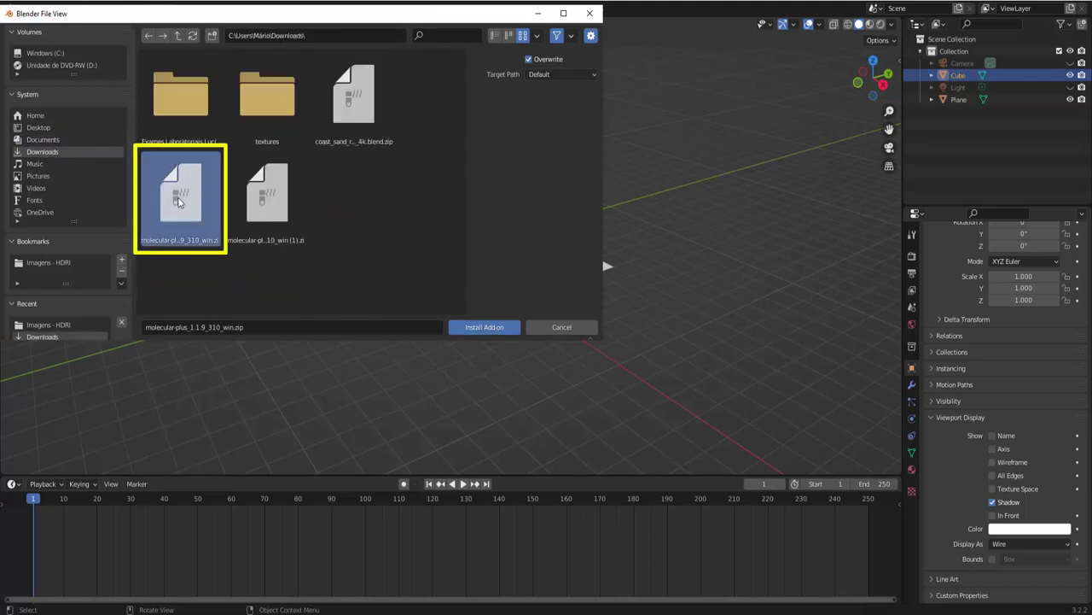
left_click(484, 329)
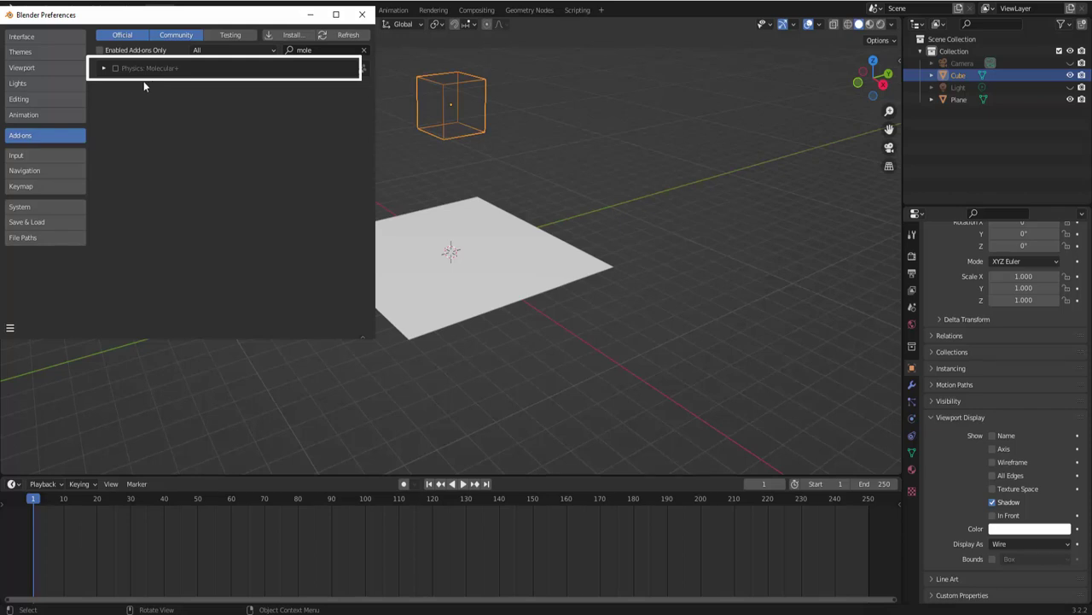
Enable Physics: Molecular+ 1.1.9, view its details, and close Preferences
left_click(117, 69)
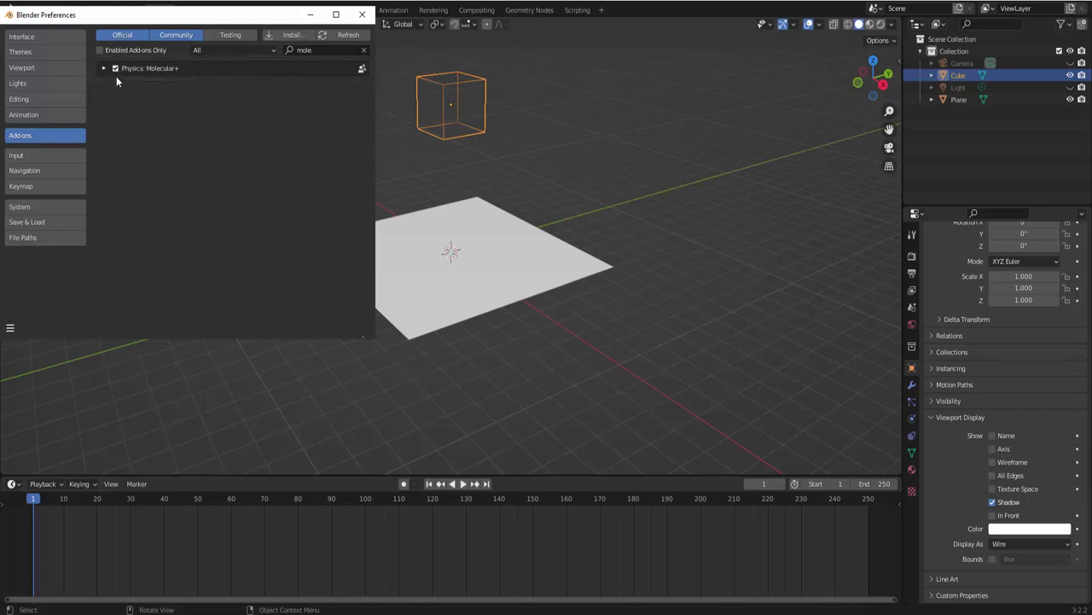
left_click(104, 67)
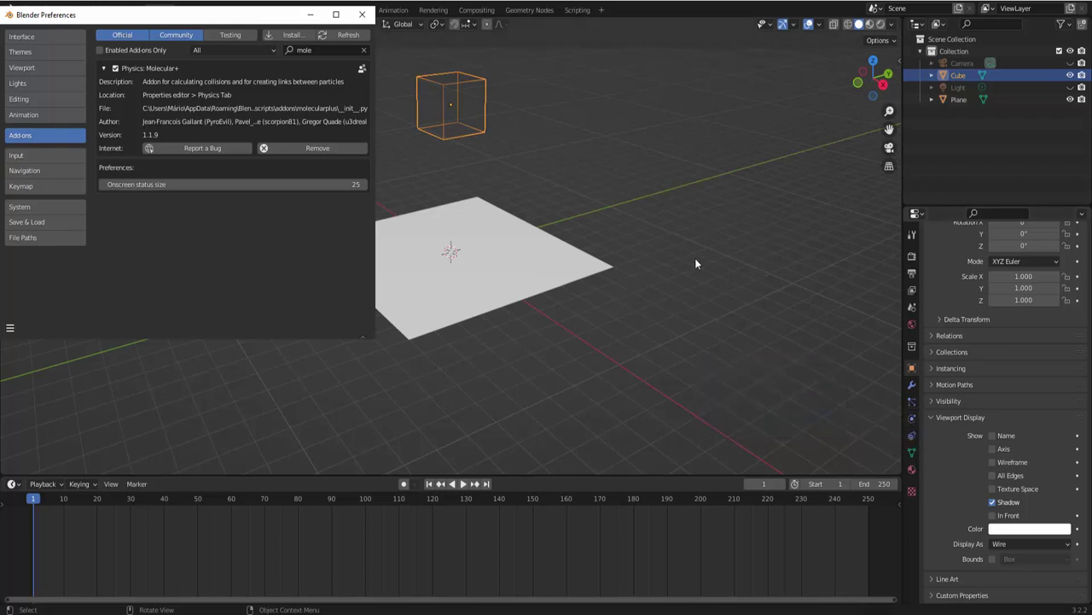
left_click(362, 15)
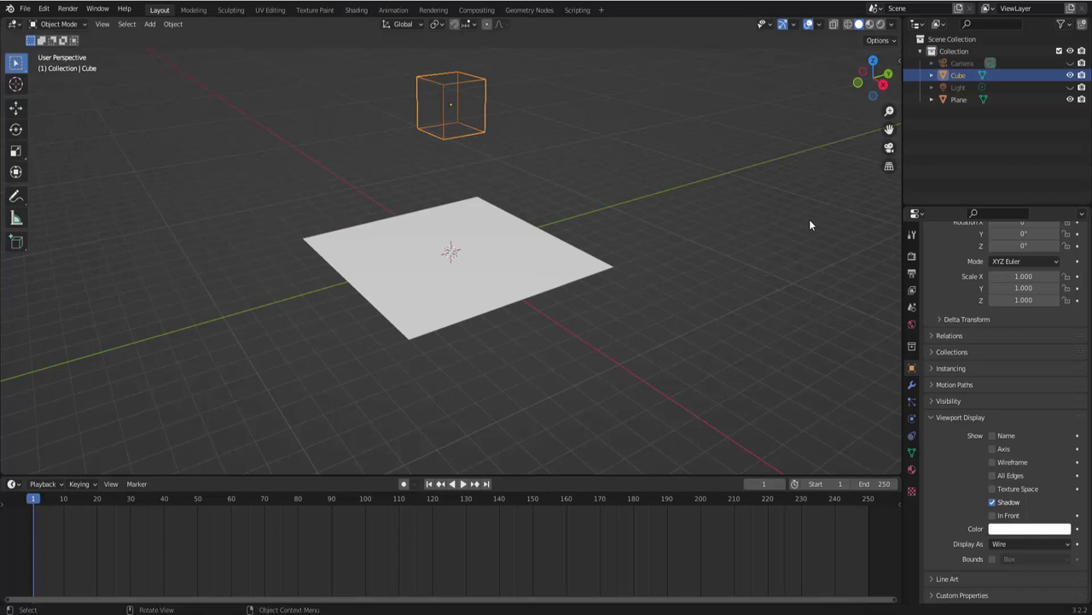
Fill the cube with a 6859-particle 3D grid from the Molecular+ sidebar and show its particle settings
key("n")
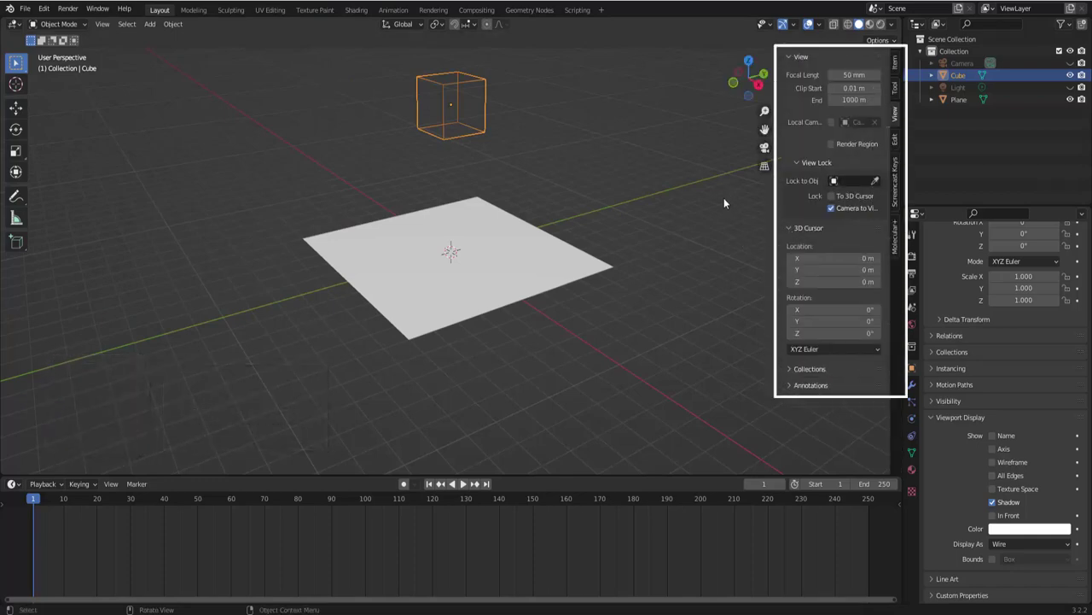
left_click(895, 239)
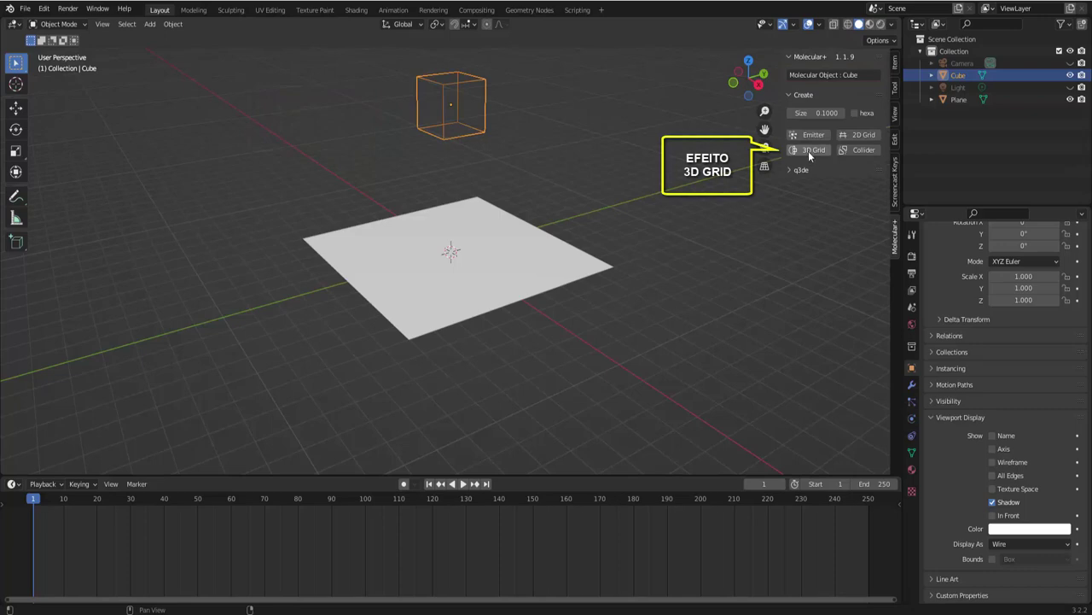
left_click(811, 150)
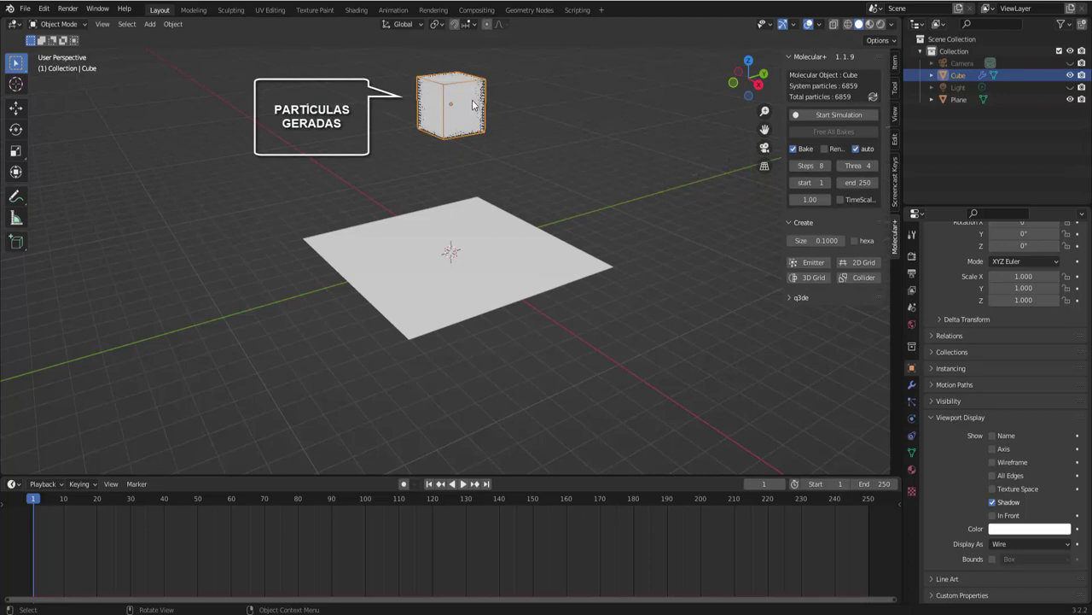
left_click(912, 404)
scroll(963, 311, "up", 2)
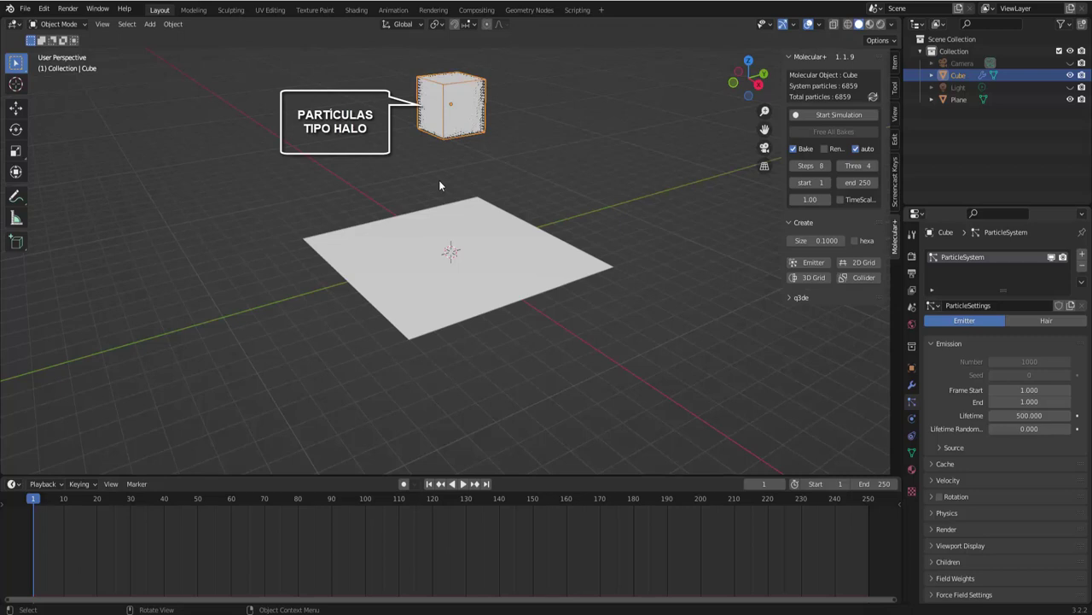
Add a 1 m icosphere, move it off the plane to the lower left, and reselect the cube
left_click(150, 24)
mouse_move(166, 37)
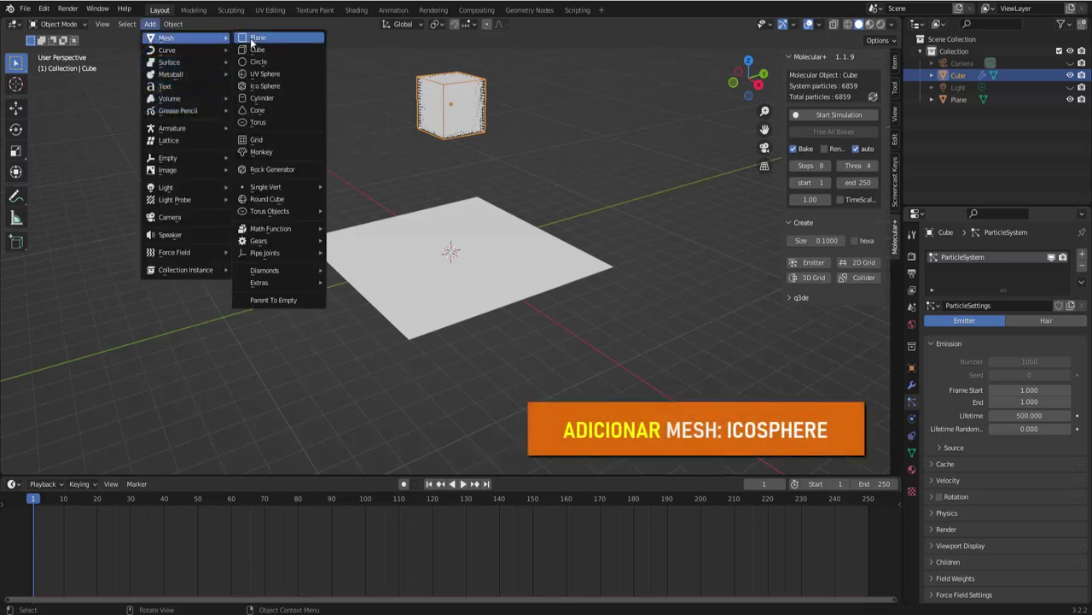
left_click(274, 87)
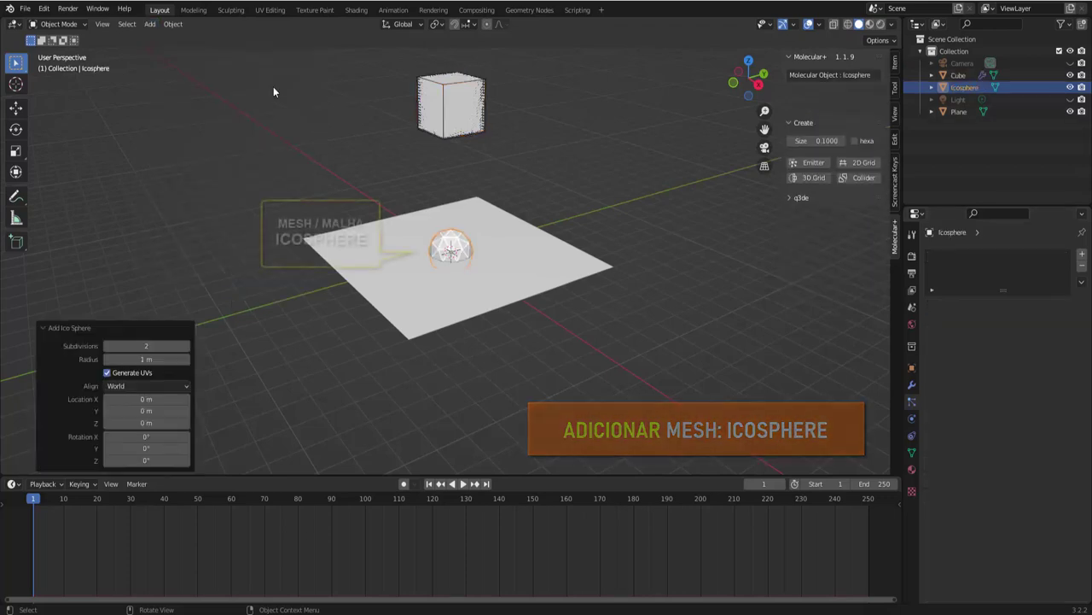
left_click(15, 108)
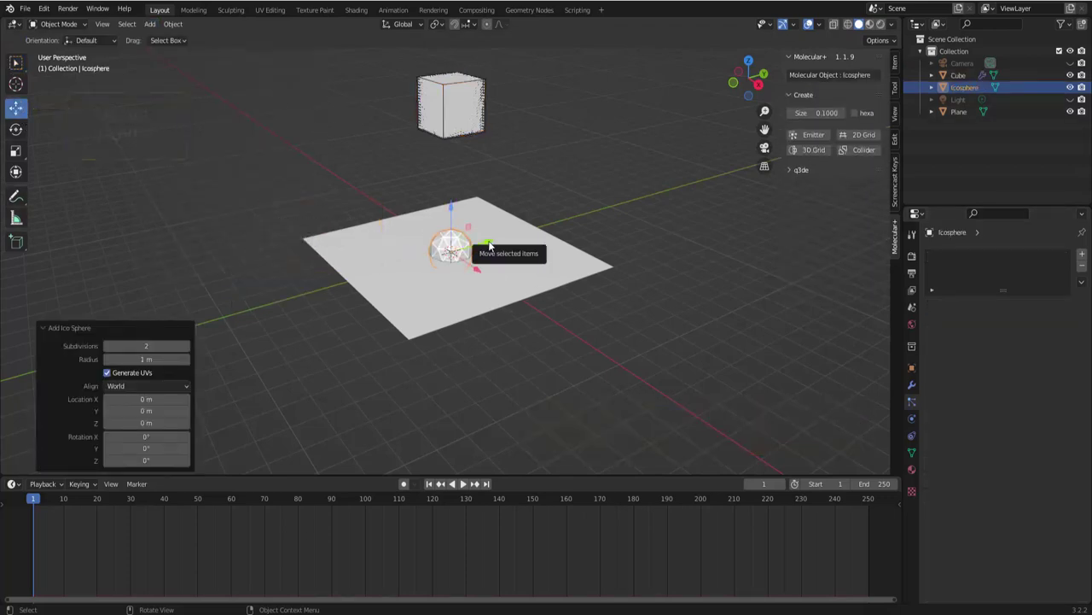
left_click_drag(489, 245, 269, 287)
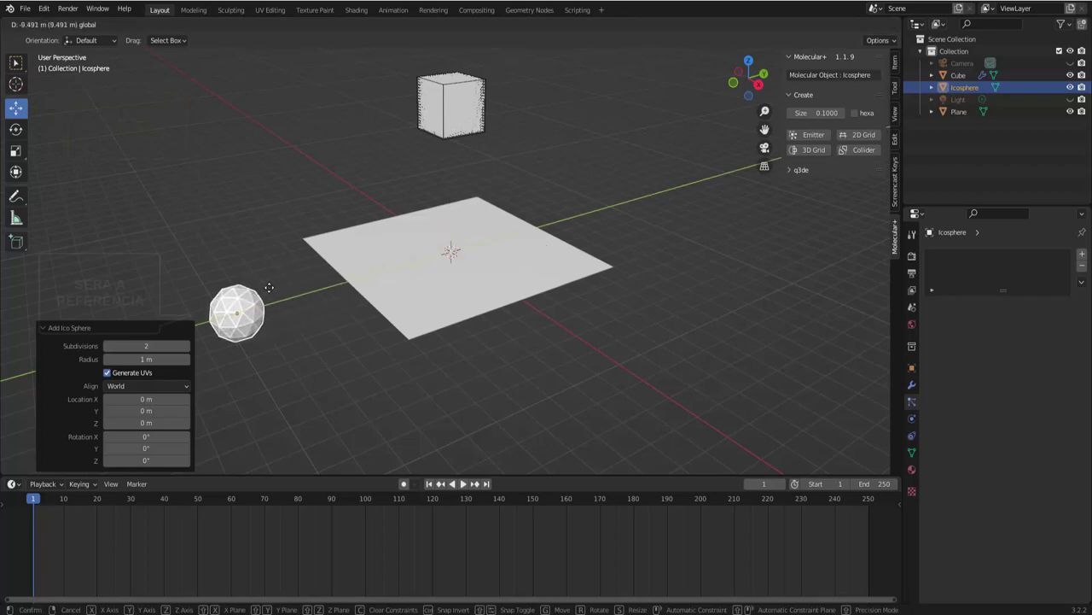
left_click(478, 122)
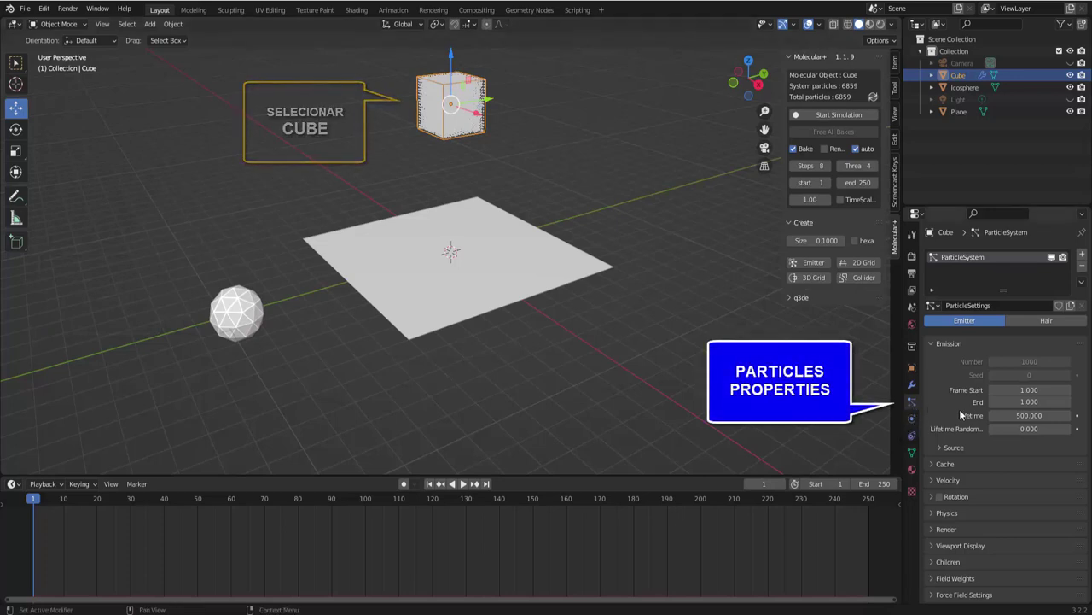
Render the cube's particles as Object, using Icosphere instances at scale 0.053
scroll(959, 411, "down", 2)
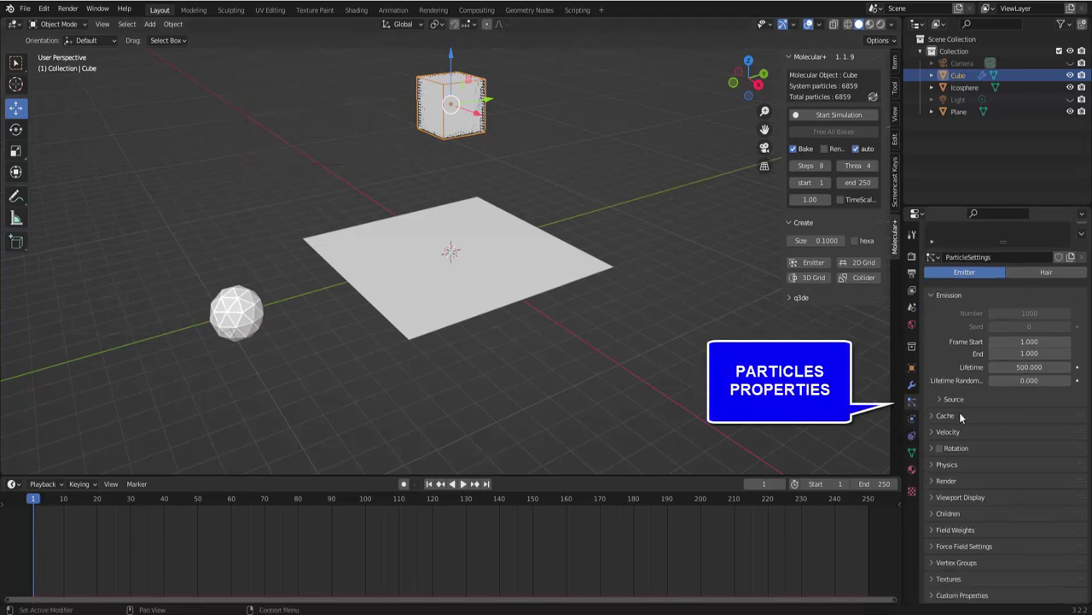
left_click(934, 480)
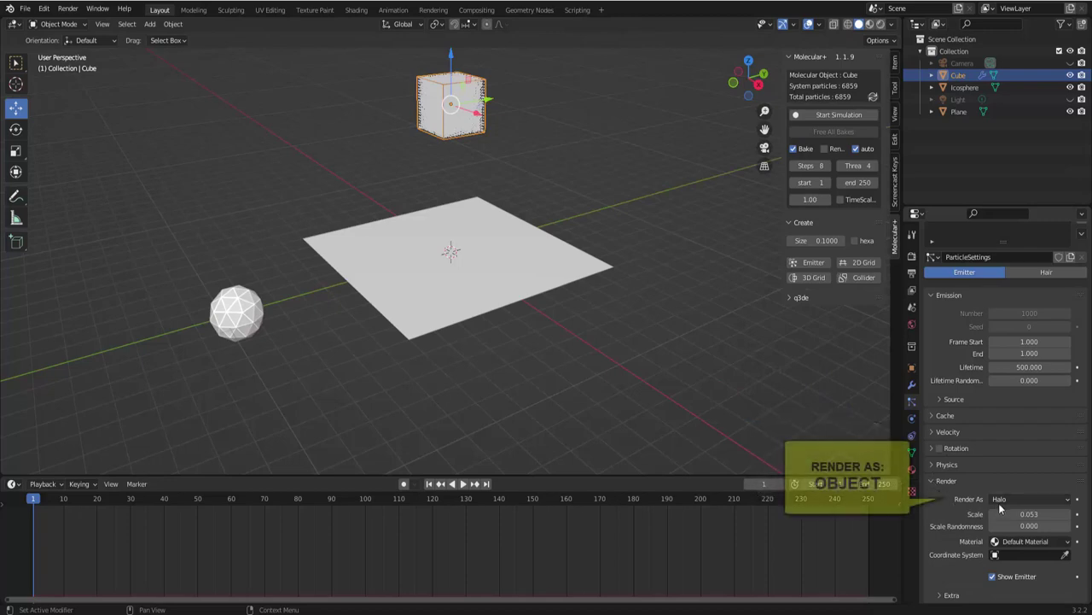
left_click(1014, 498)
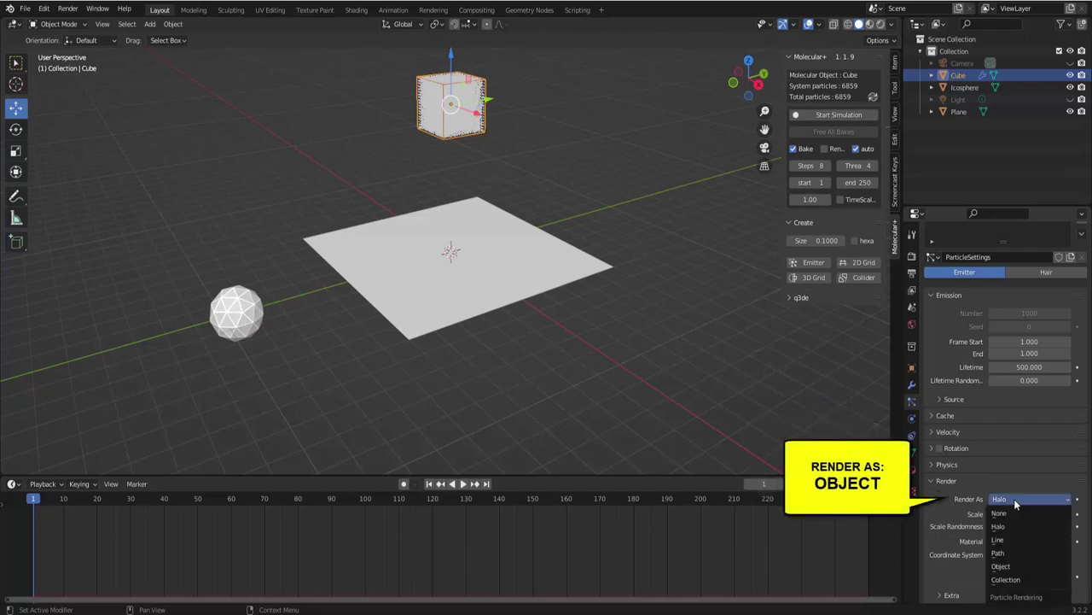
left_click(1011, 566)
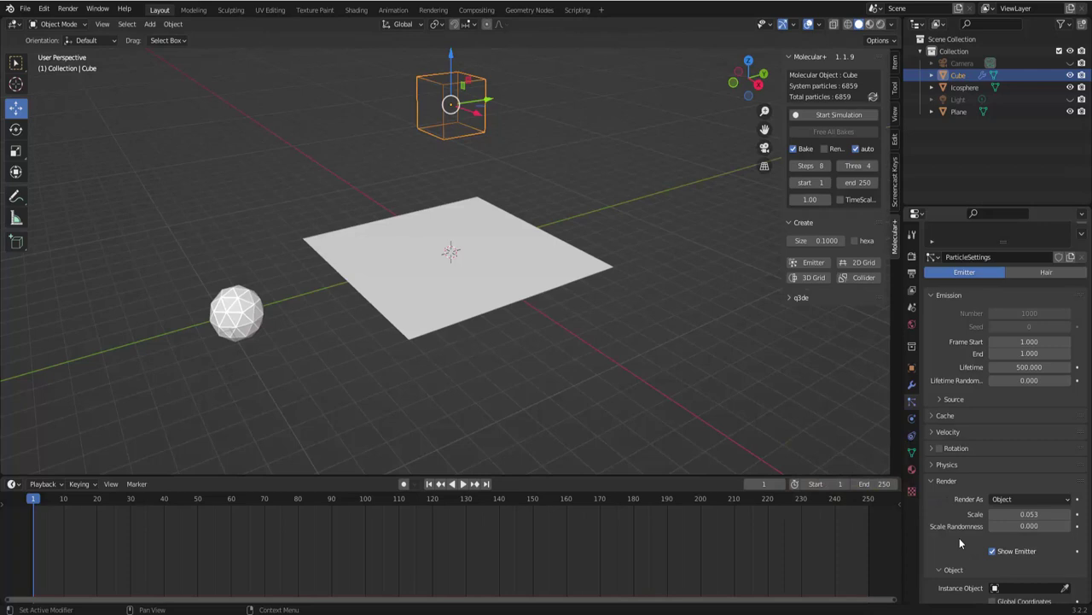
scroll(962, 538, "down", 1)
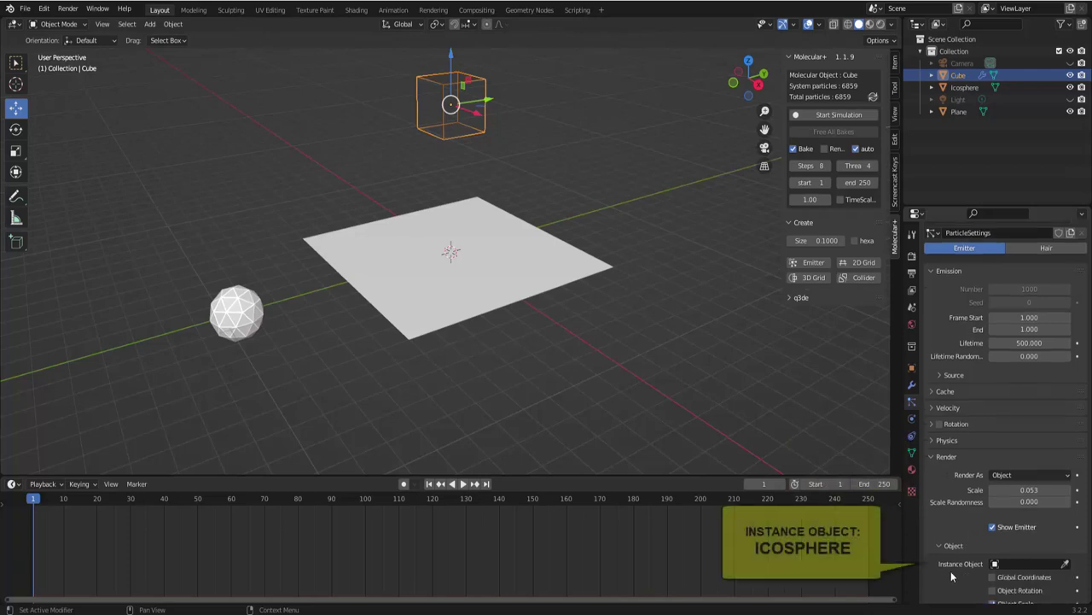
left_click(1066, 565)
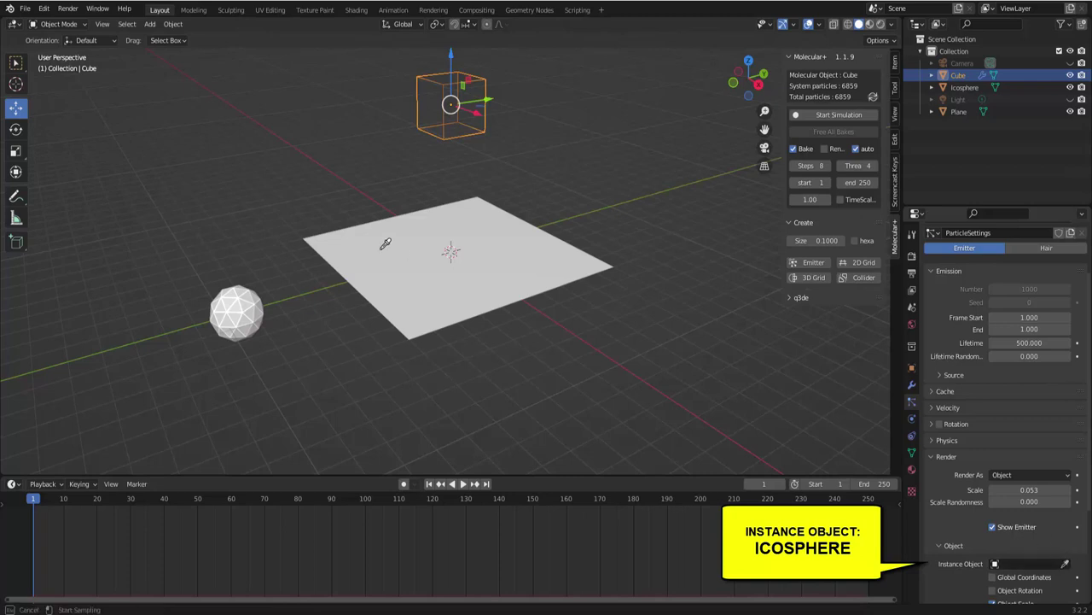
left_click(244, 282)
scroll(447, 124, "up", 2)
scroll(447, 125, "up", 1)
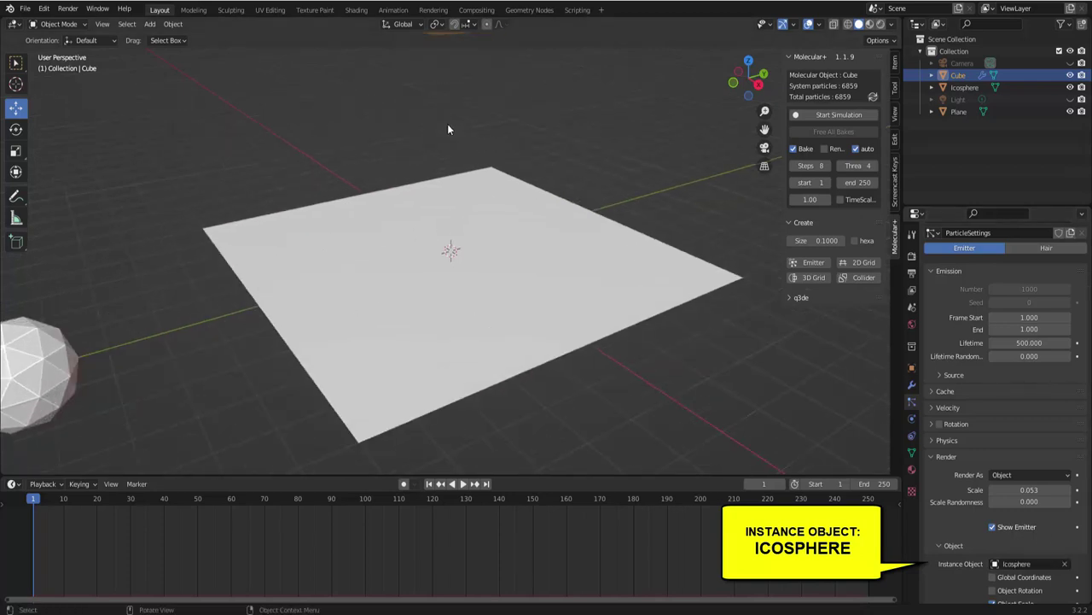
scroll(447, 124, "up", 1)
left_click_drag(765, 129, 775, 329)
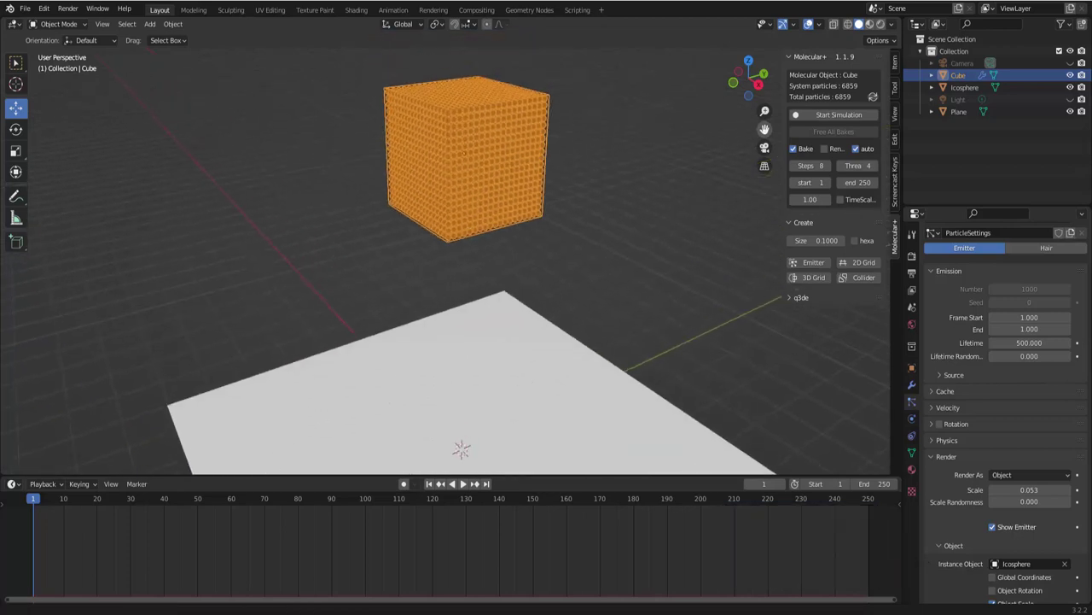
scroll(388, 220, "down", 1)
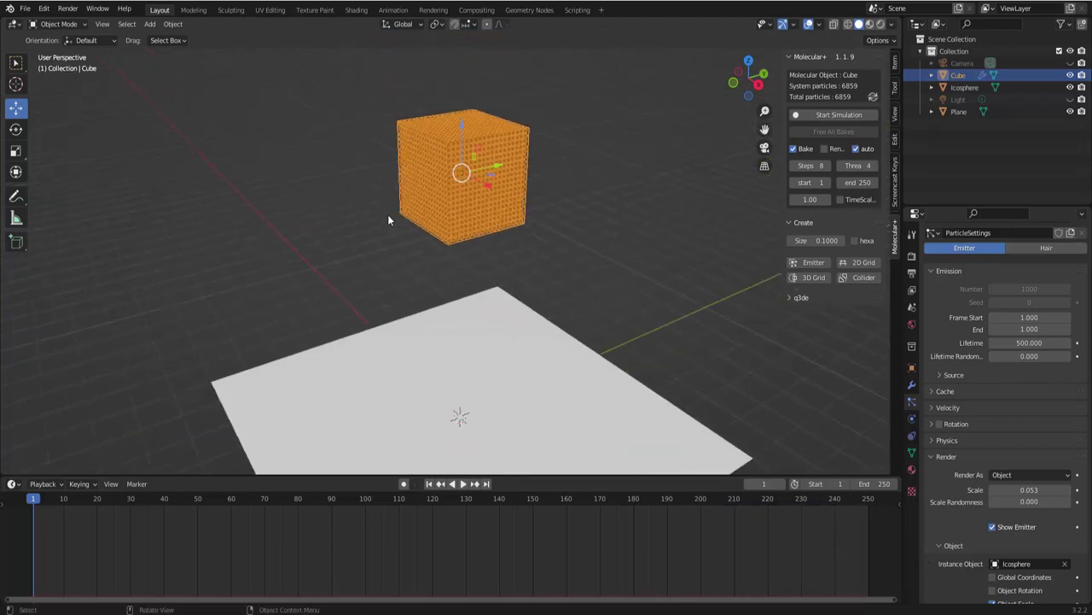
scroll(388, 219, "down", 2)
scroll(389, 219, "down", 1)
scroll(553, 201, "up", 1)
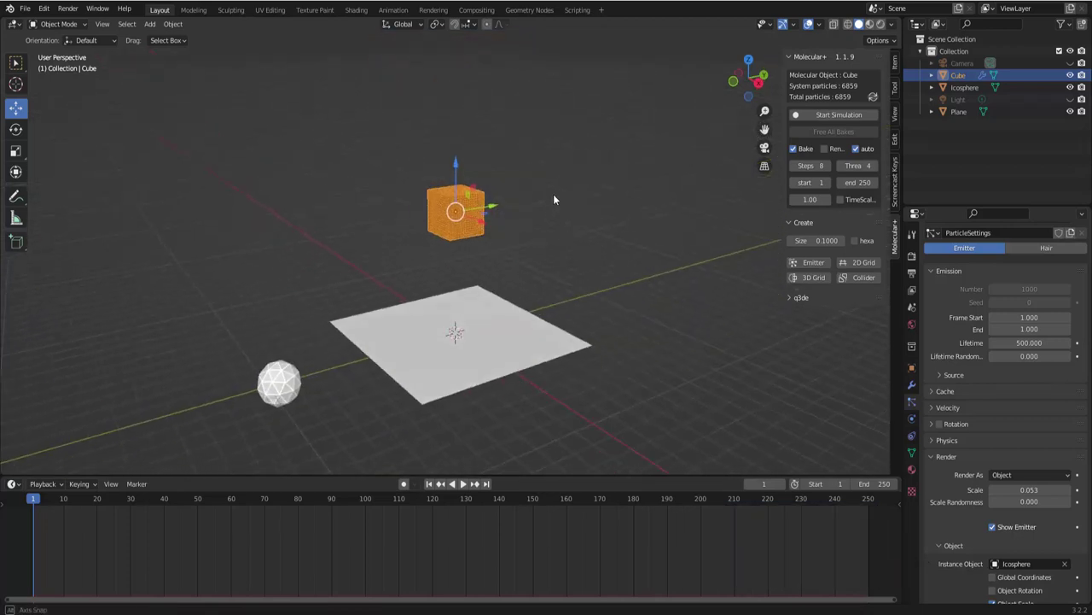
scroll(553, 194, "up", 1)
scroll(586, 183, "up", 1)
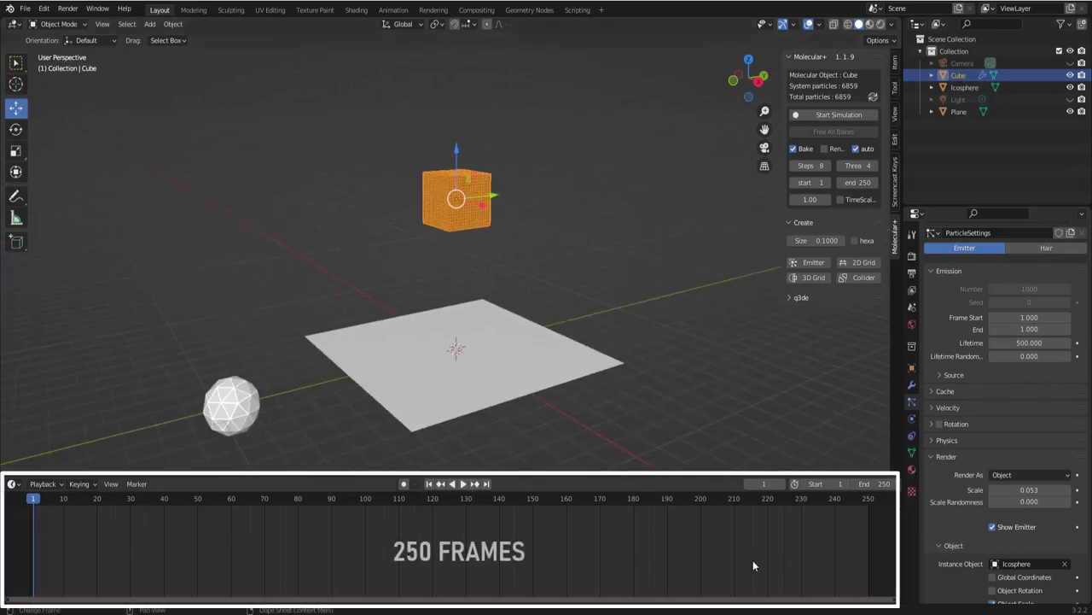
left_click(464, 485)
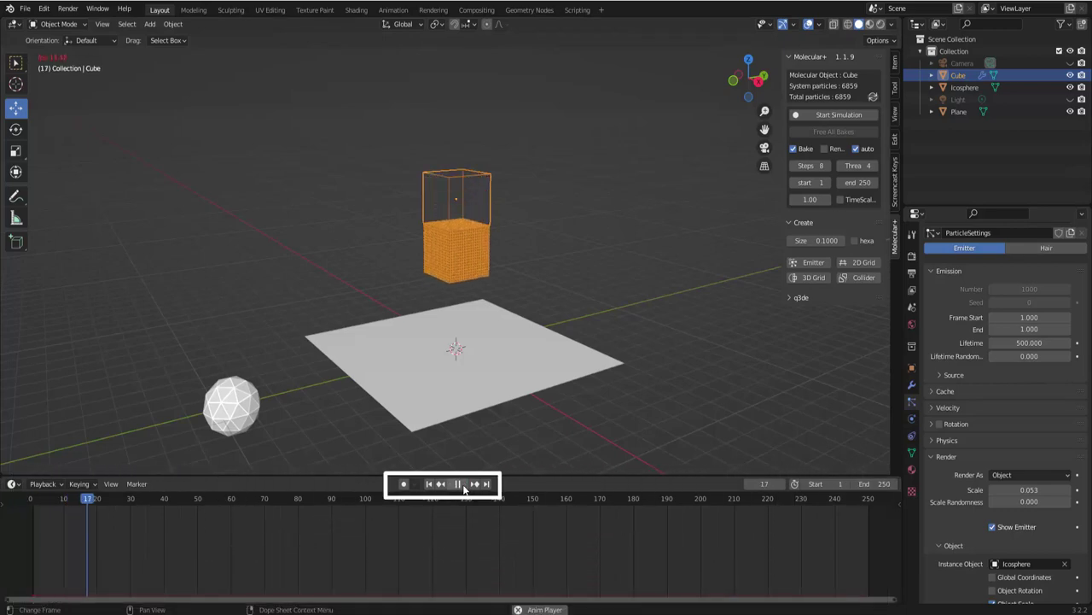
left_click(458, 484)
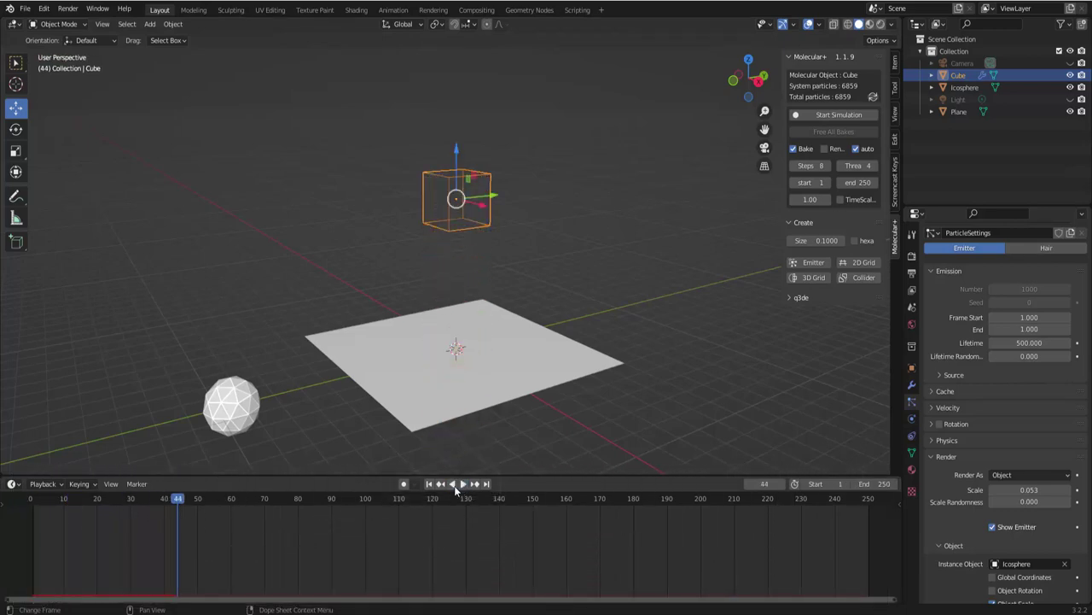
left_click(429, 484)
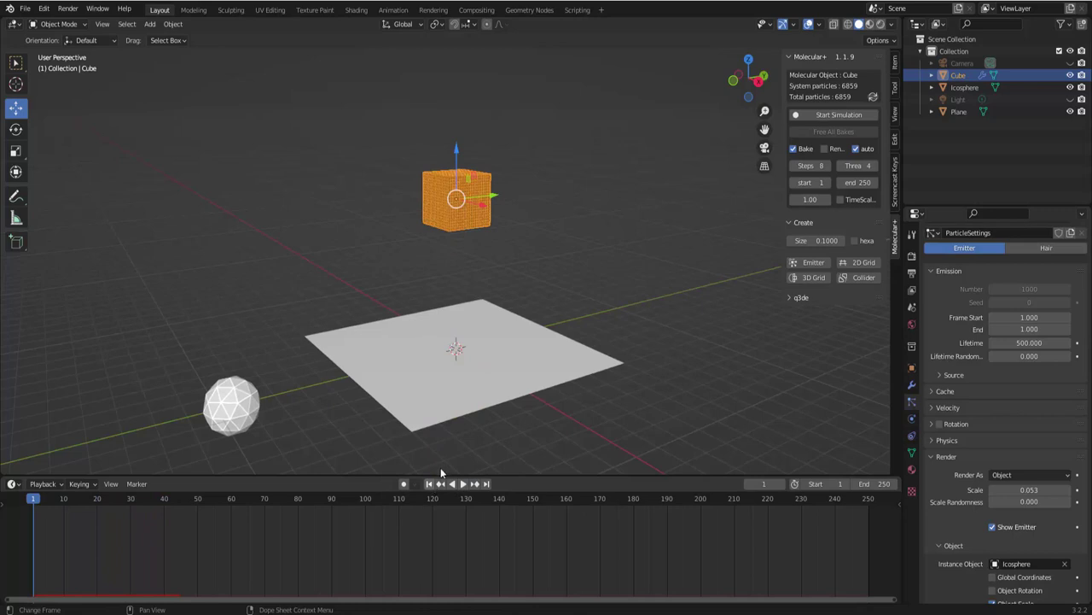
Make the plane a Molecular+ collider with particle damping and friction 0.5, then reselect the cube
left_click(508, 335)
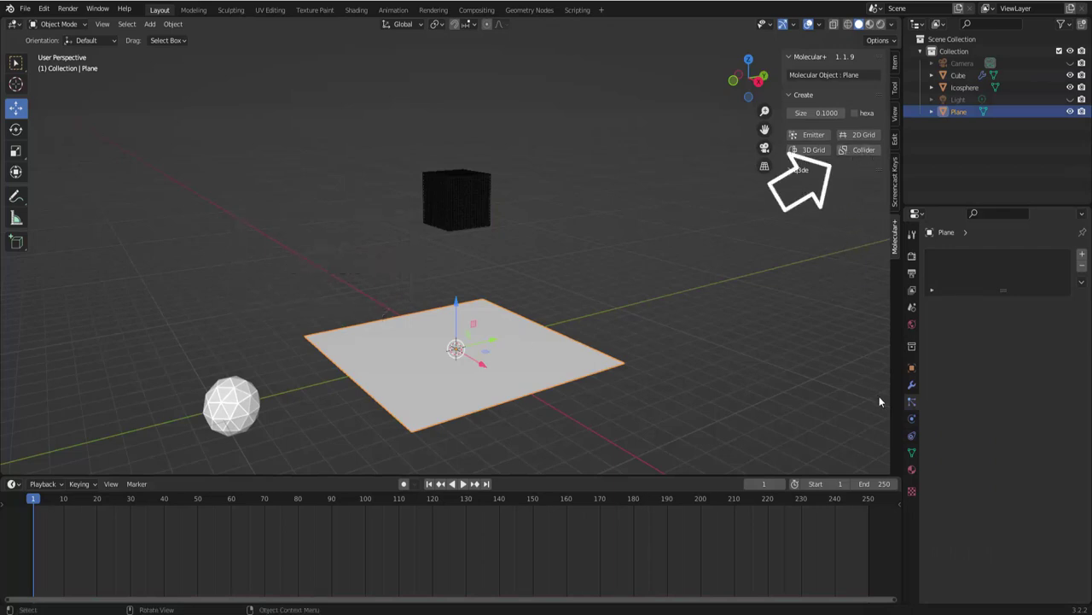
left_click(913, 417)
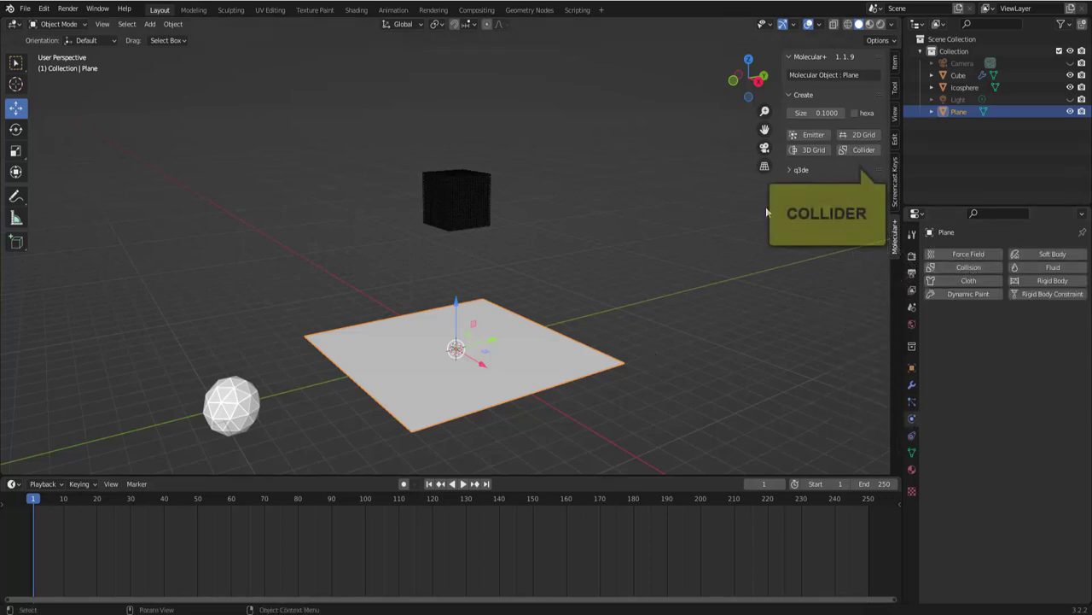
left_click(851, 149)
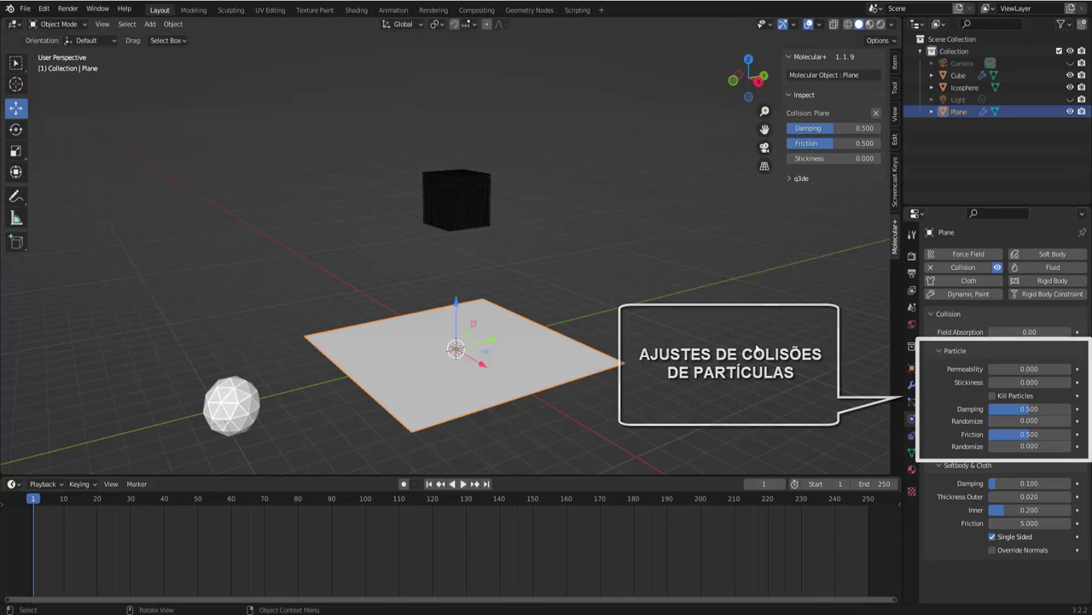
left_click(465, 190)
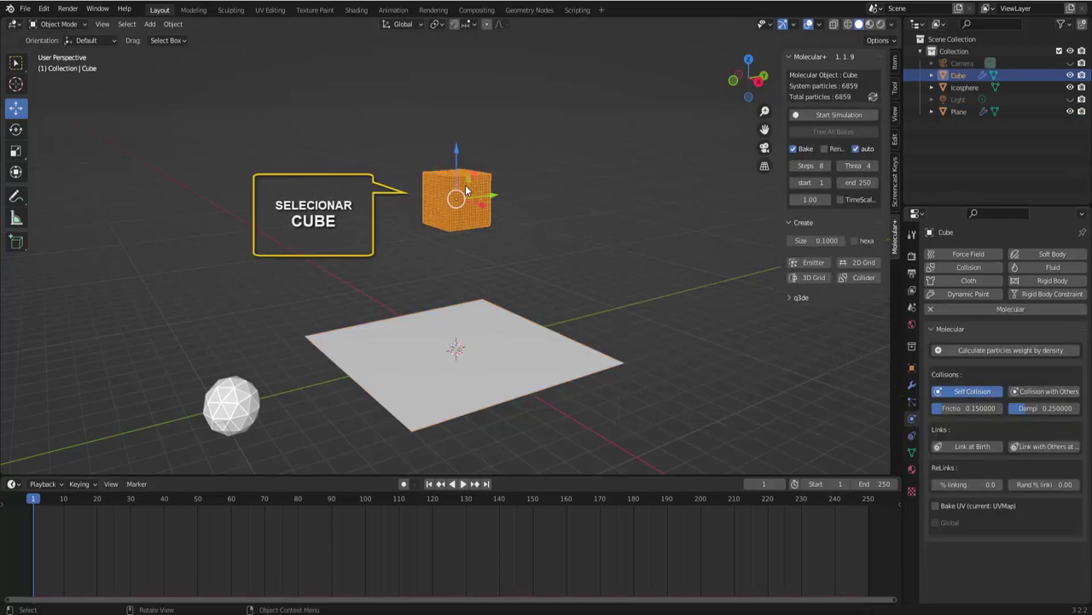
left_click(467, 485)
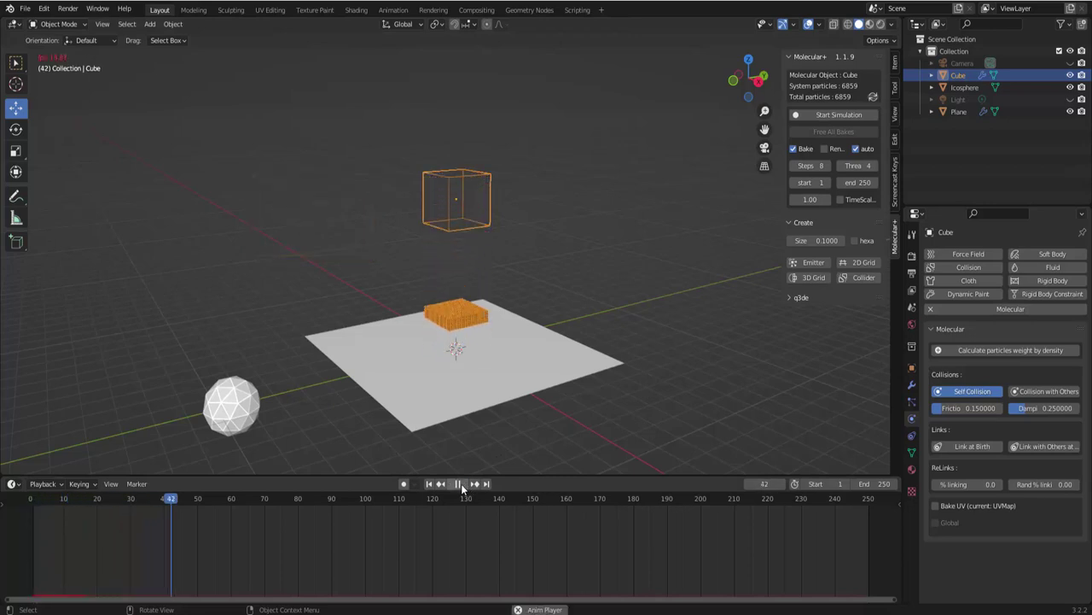
left_click(458, 484)
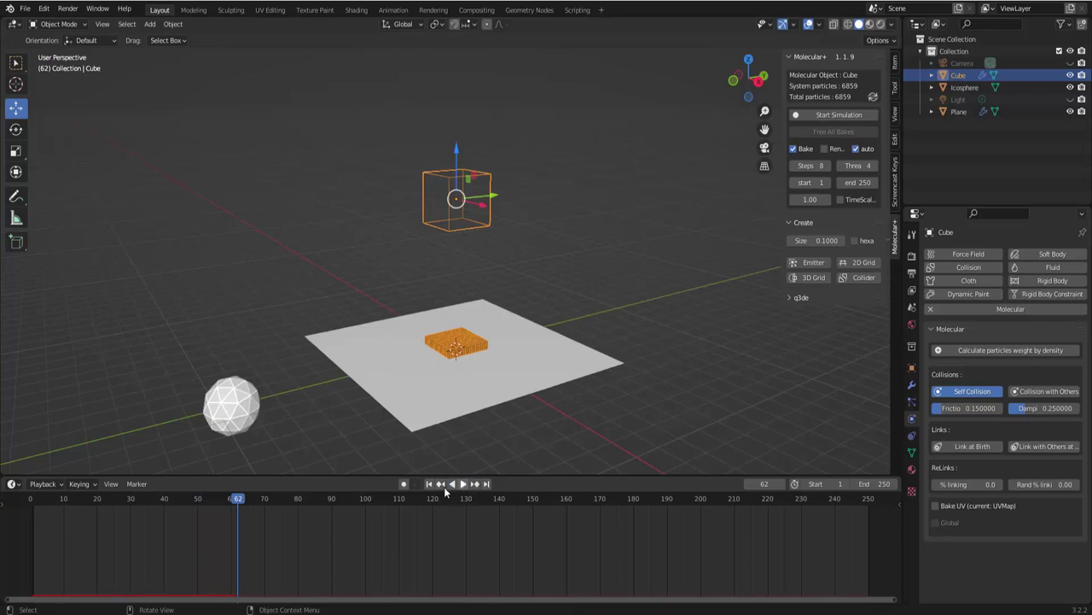
left_click(429, 484)
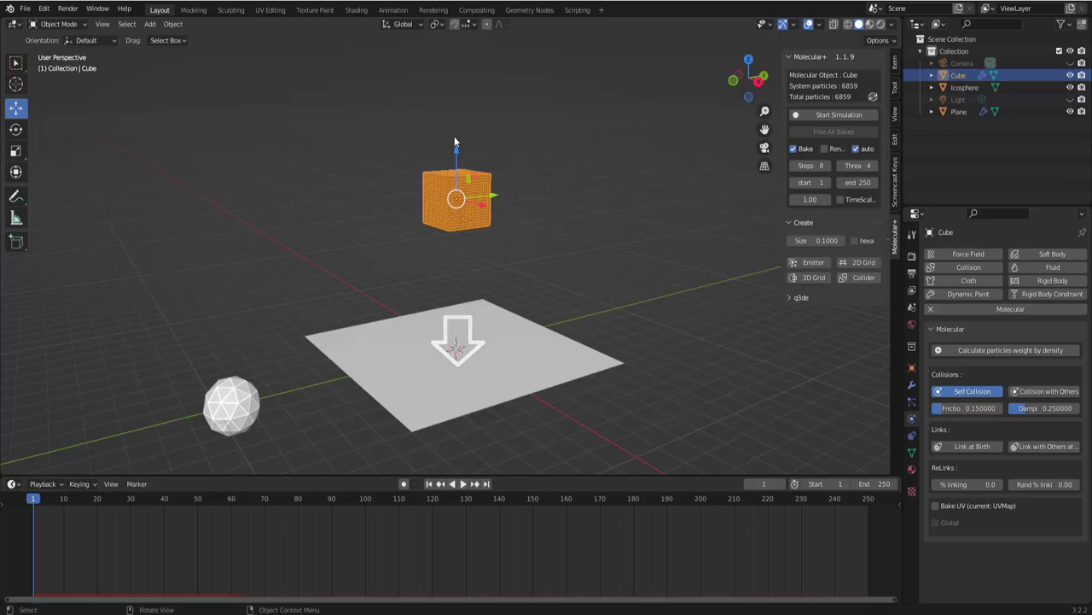
Set the cube particles' object-aligned Z velocity to -6 m/s
left_click(912, 402)
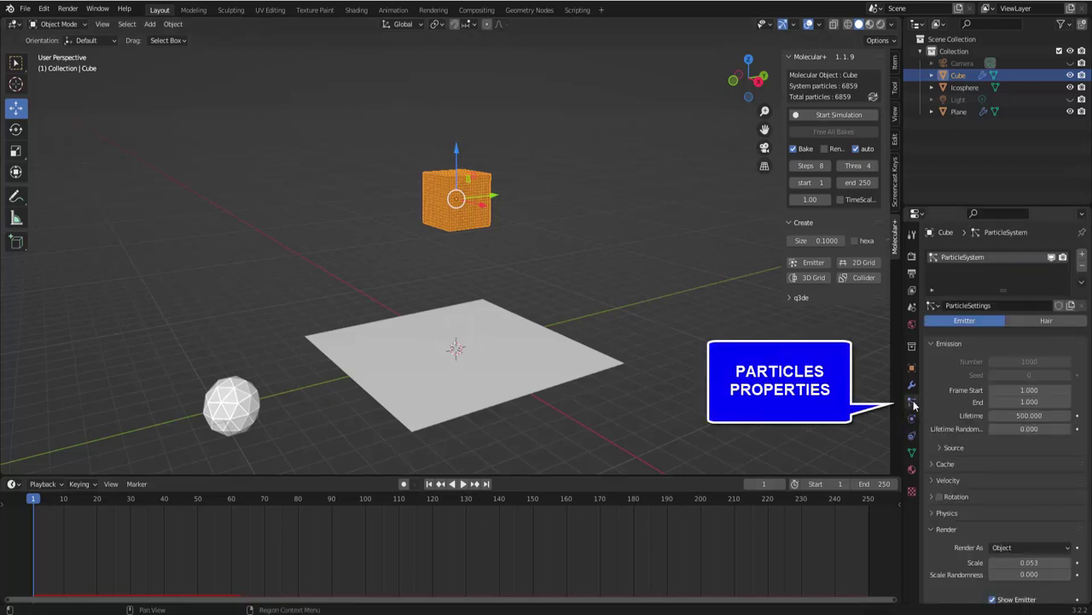
left_click(932, 480)
scroll(933, 479, "down", 1)
scroll(933, 480, "down", 3)
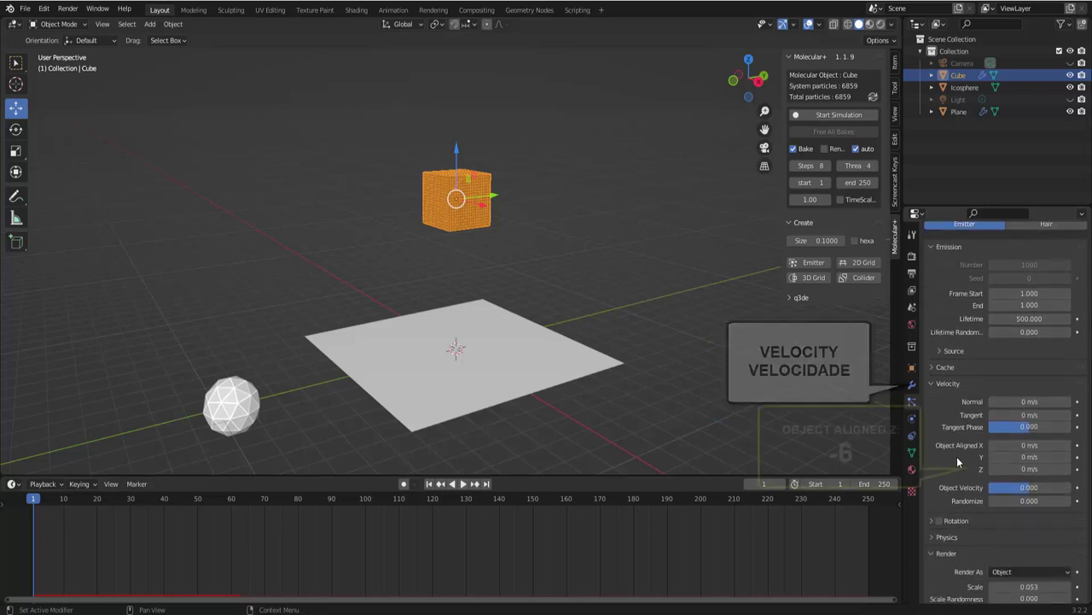
left_click(1016, 470)
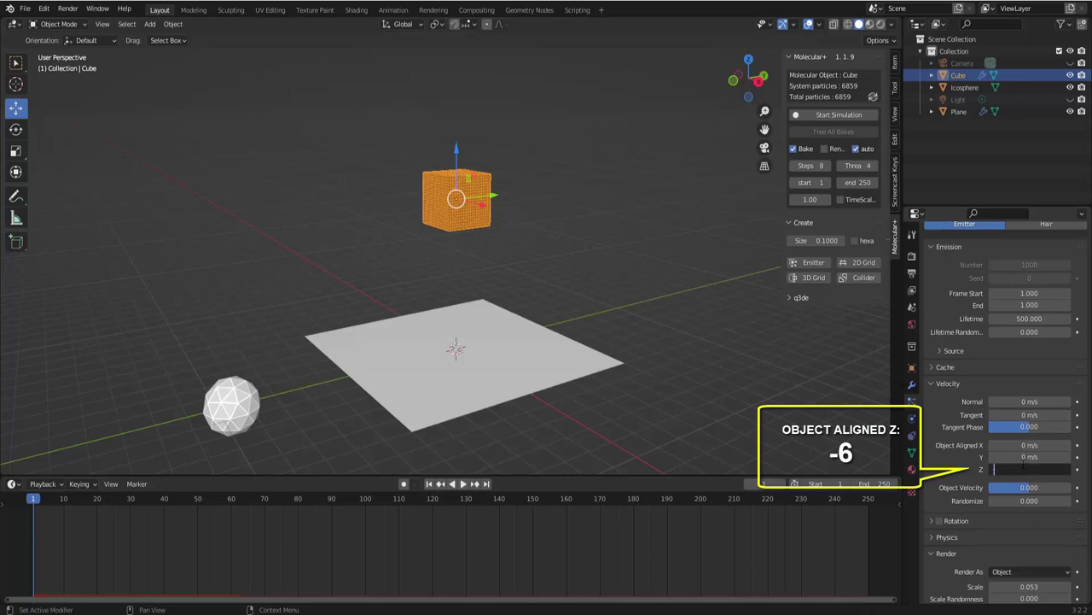
type("-6")
key("Return")
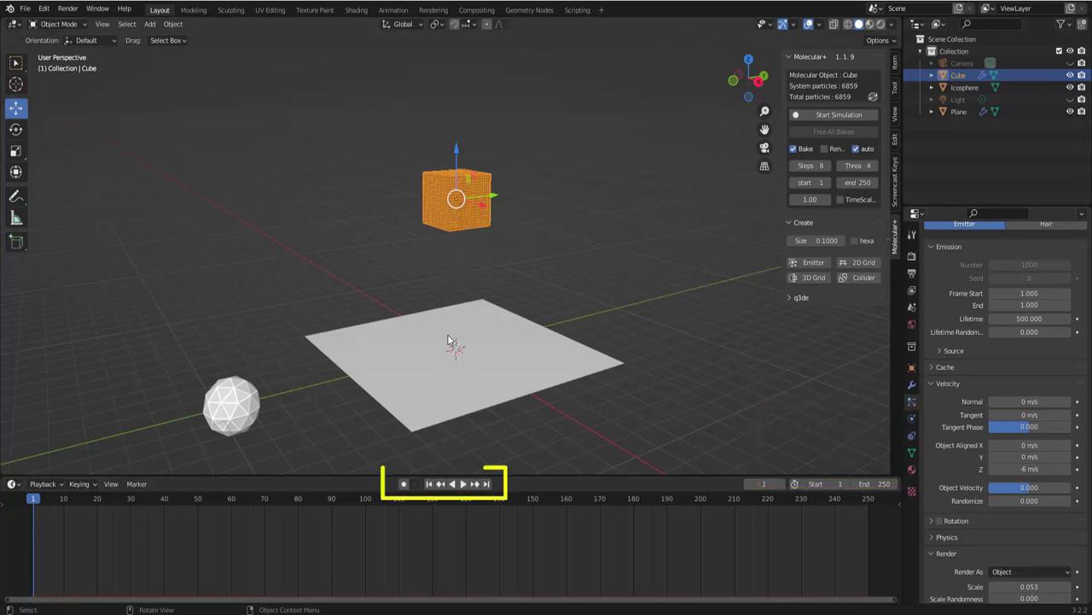
Play the animation to check the downward launch, then rewind to frame 1
left_click(464, 484)
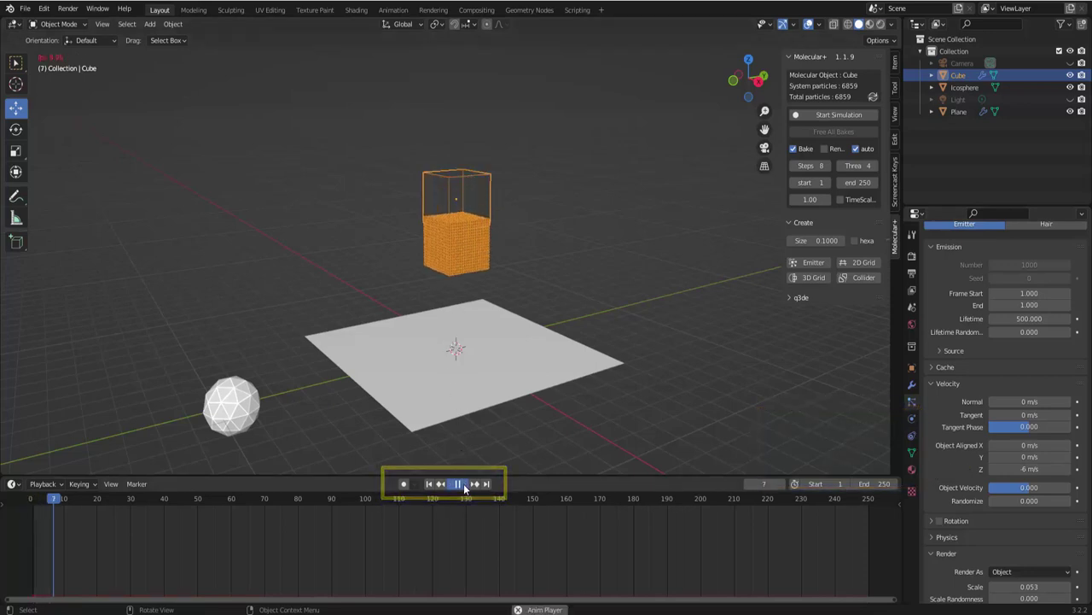
left_click(462, 484)
left_click(429, 483)
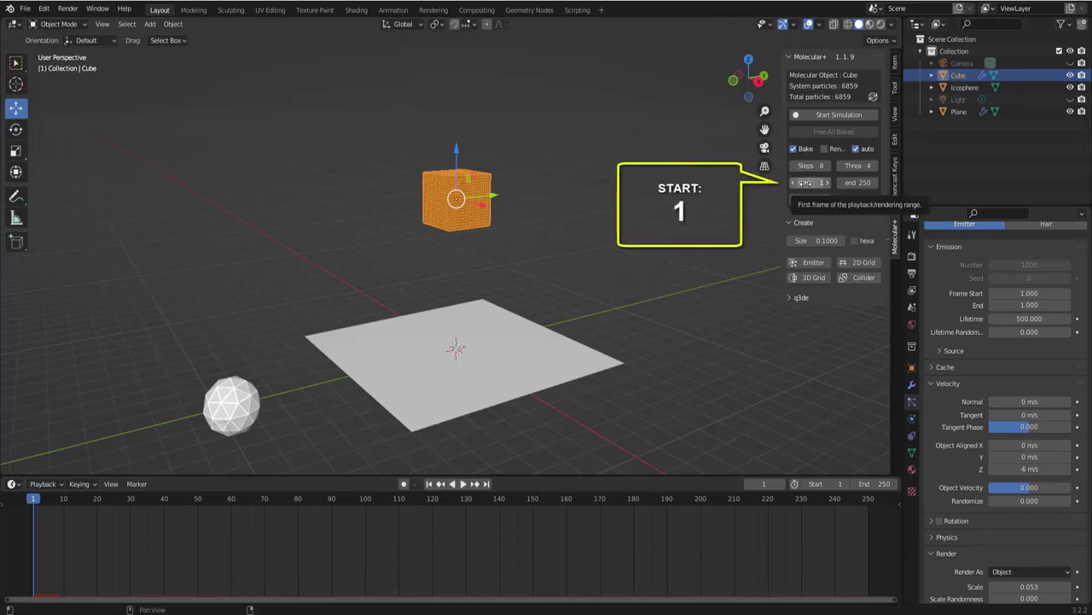
Set the Molecular+ end frame to 150 and bake the simulation, about 2 min 40 s
left_click(865, 182)
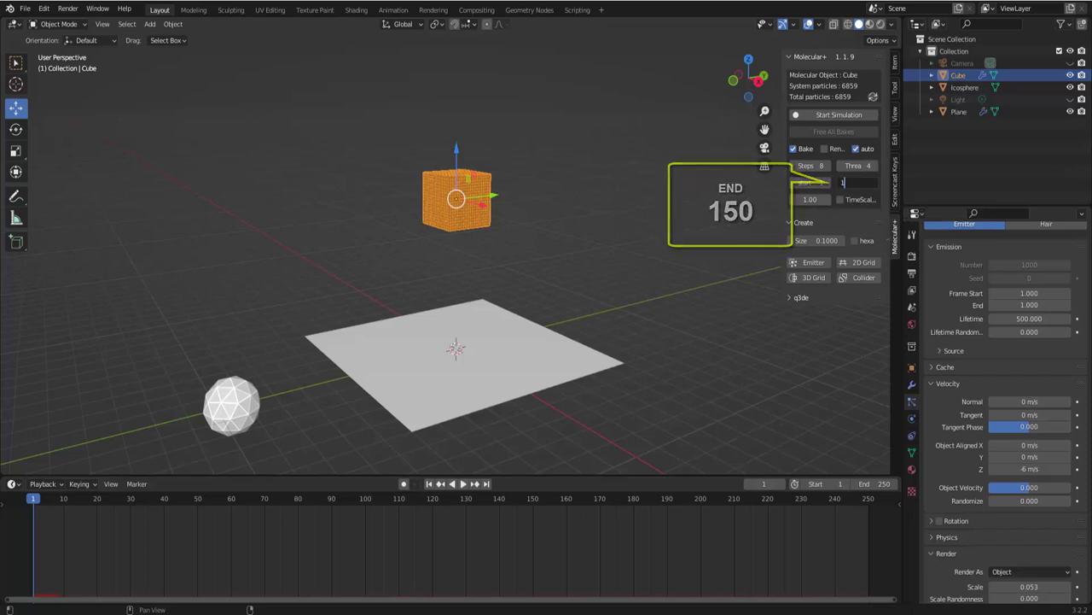
type("150")
key("Return")
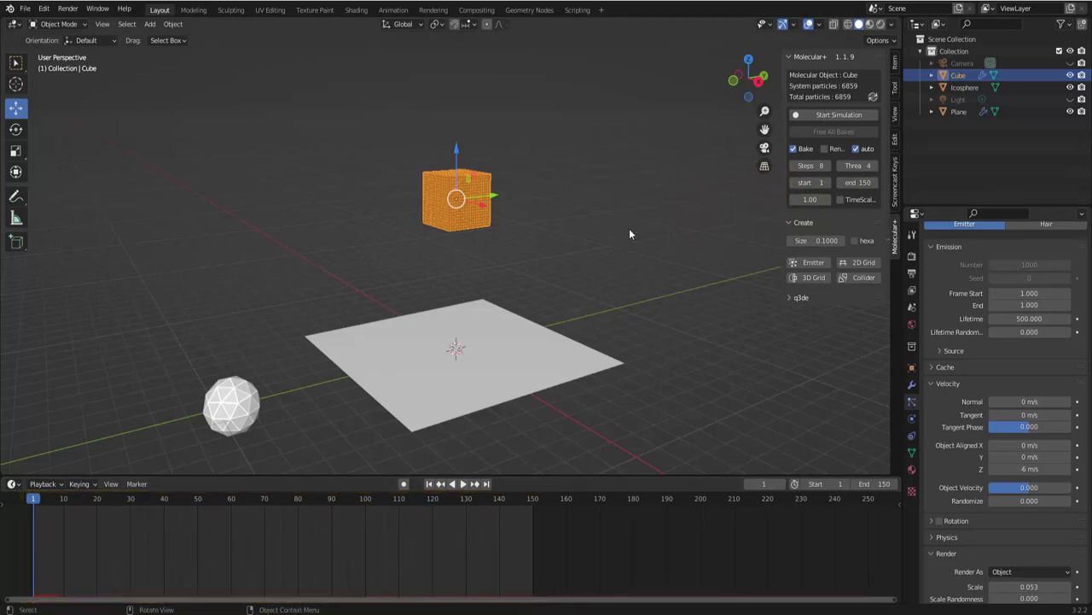
left_click(833, 115)
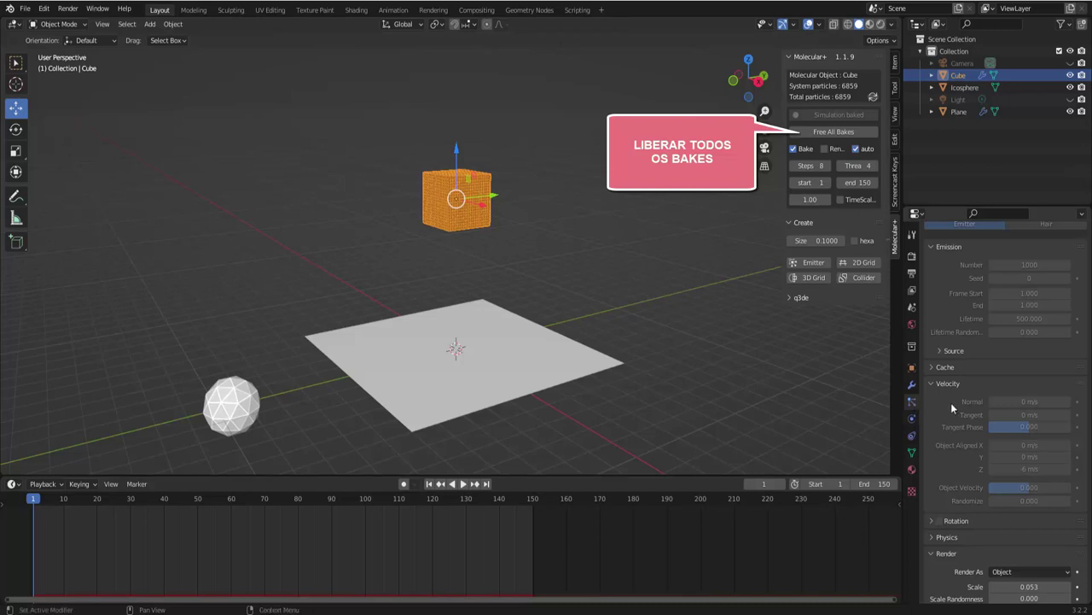
Play the baked particles to frame 113, then select the Icosphere and reselect the Cube
scroll(952, 408, "down", 3)
scroll(954, 392, "down", 1)
scroll(943, 394, "down", 1)
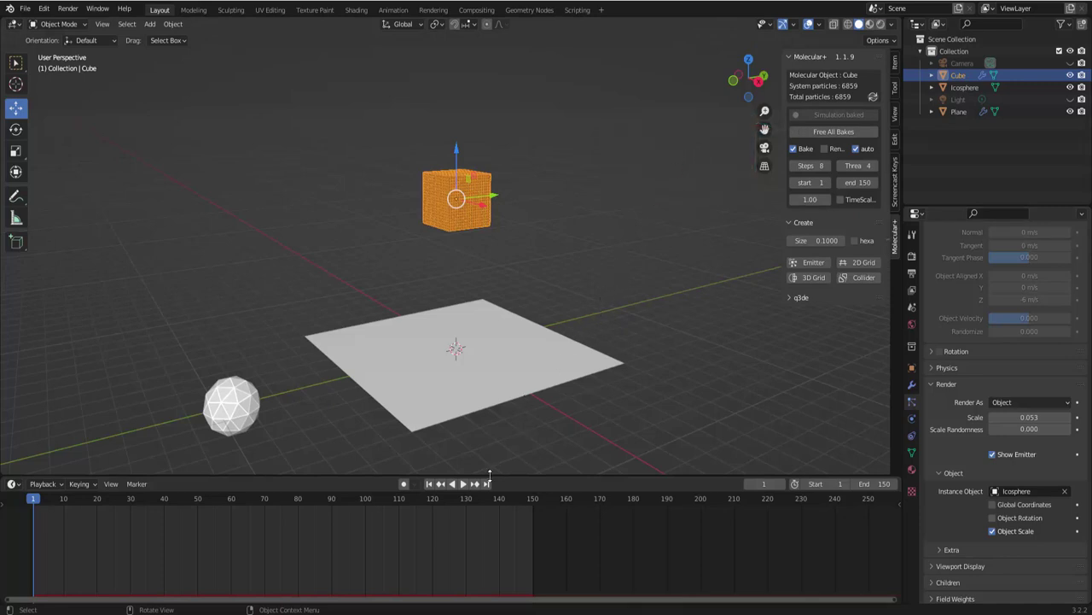
left_click(465, 484)
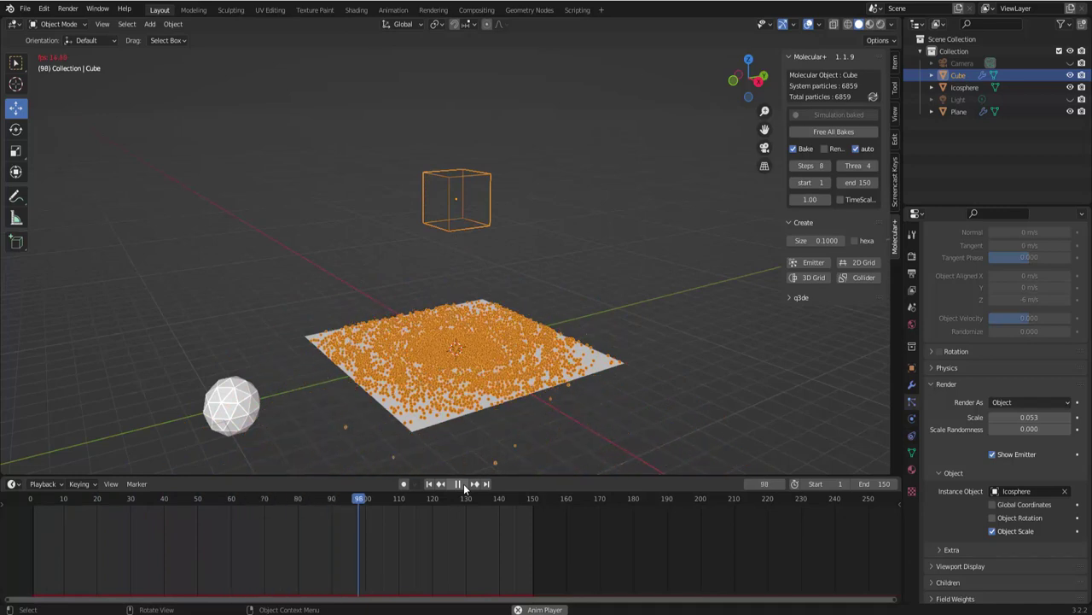
left_click(459, 483)
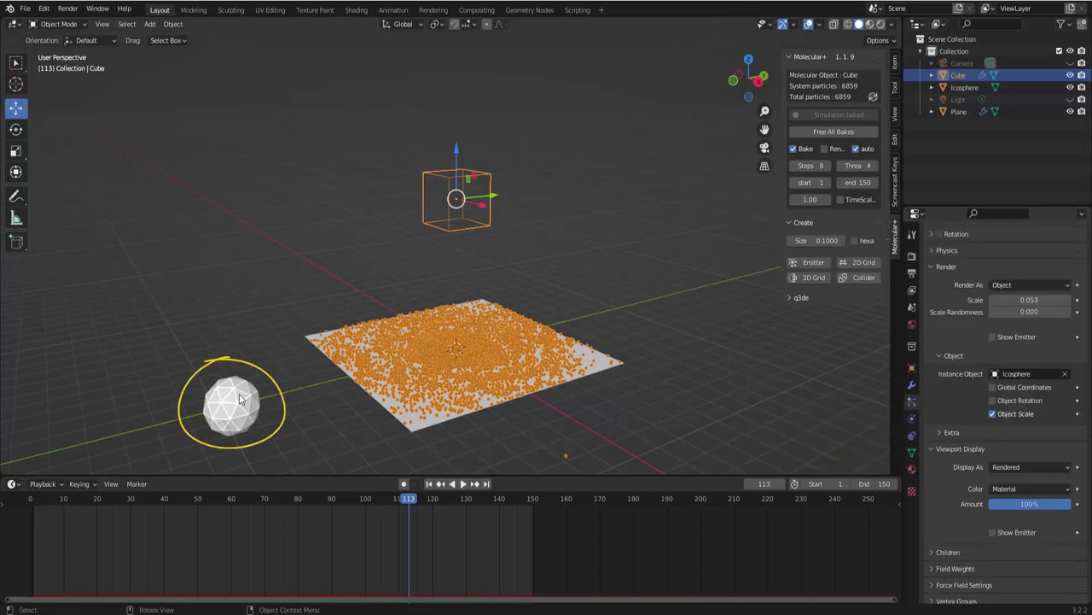
left_click(240, 398)
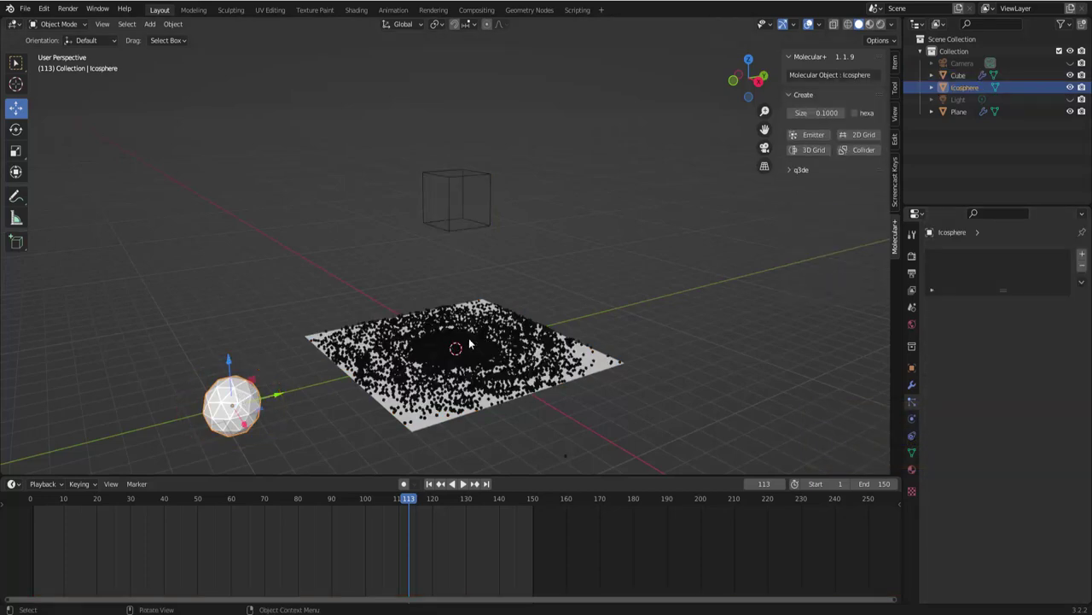
left_click(482, 176)
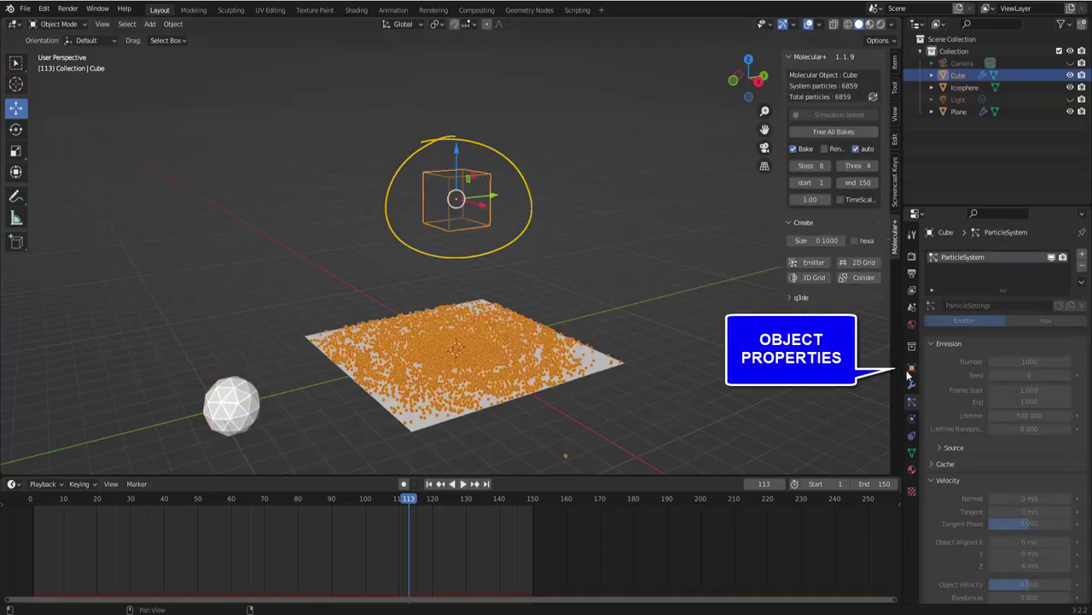
Change the Cube's Viewport Display from Wire to Solid, then select the Icosphere
left_click(912, 369)
scroll(945, 425, "down", 3)
scroll(944, 425, "down", 2)
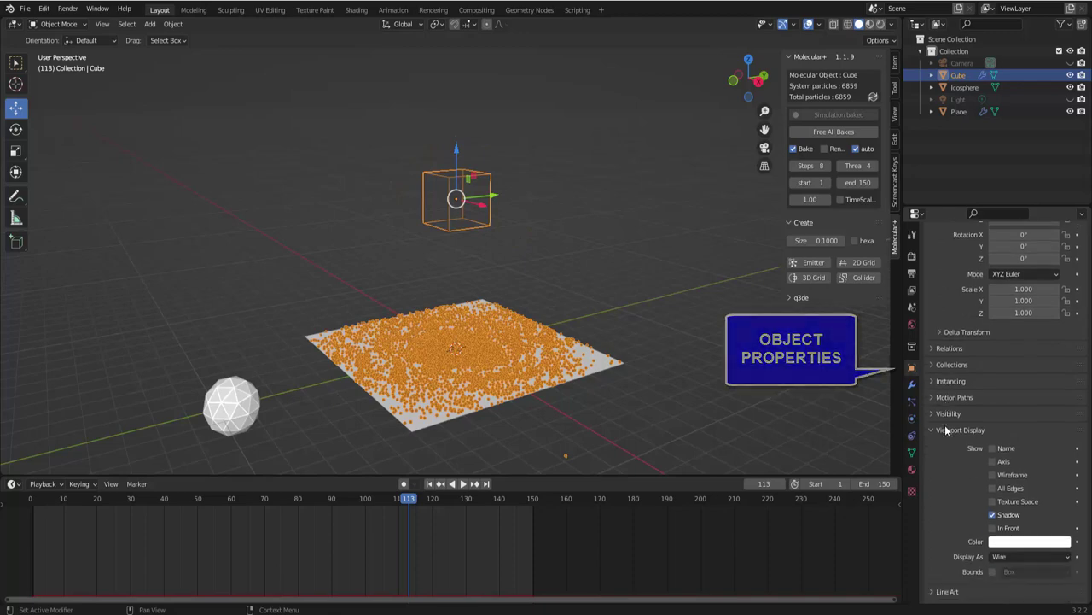
left_click(1003, 543)
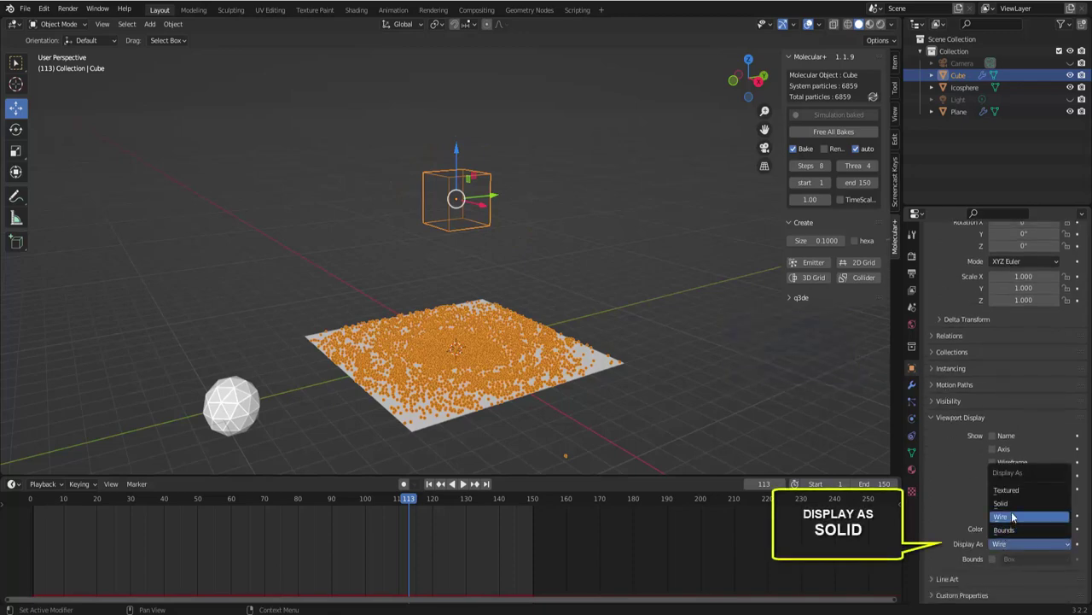
left_click(1012, 511)
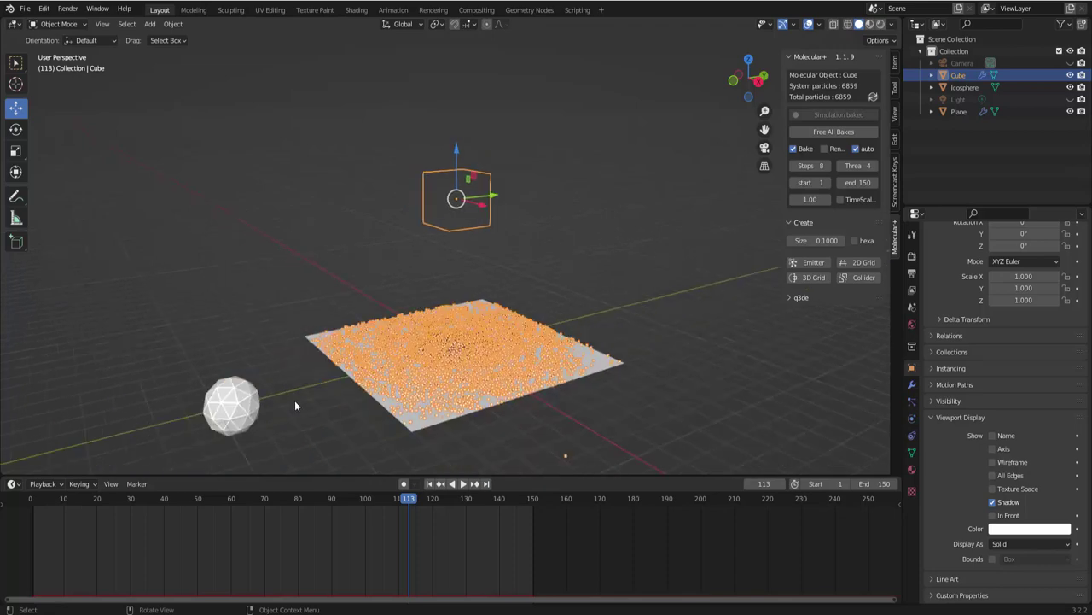
left_click(250, 404)
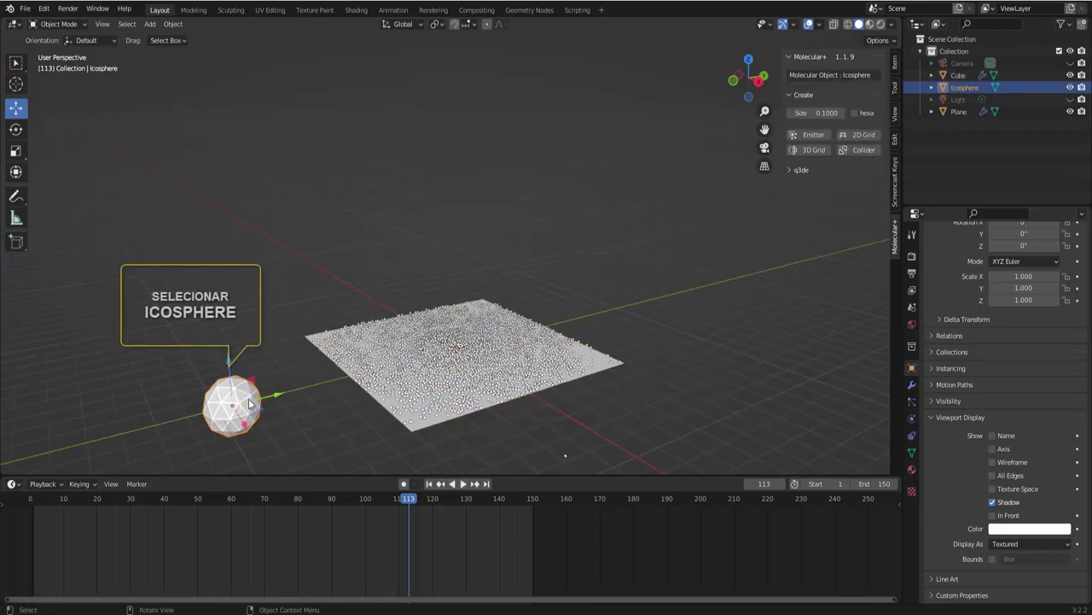
Give the icosphere a new material with an orange Base Color
left_click(912, 469)
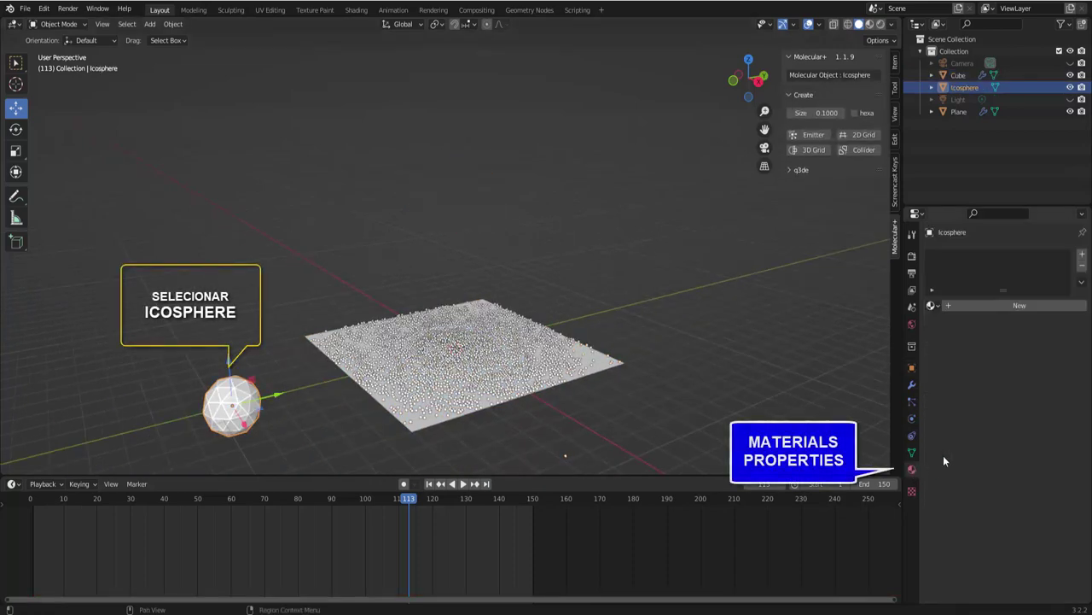
left_click(1013, 306)
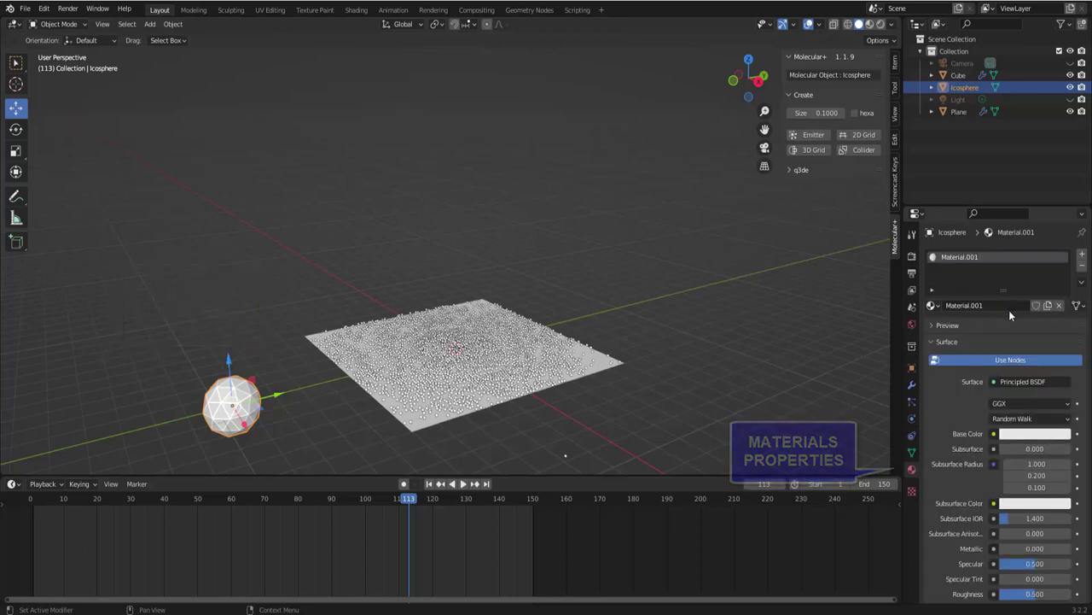
left_click(1033, 433)
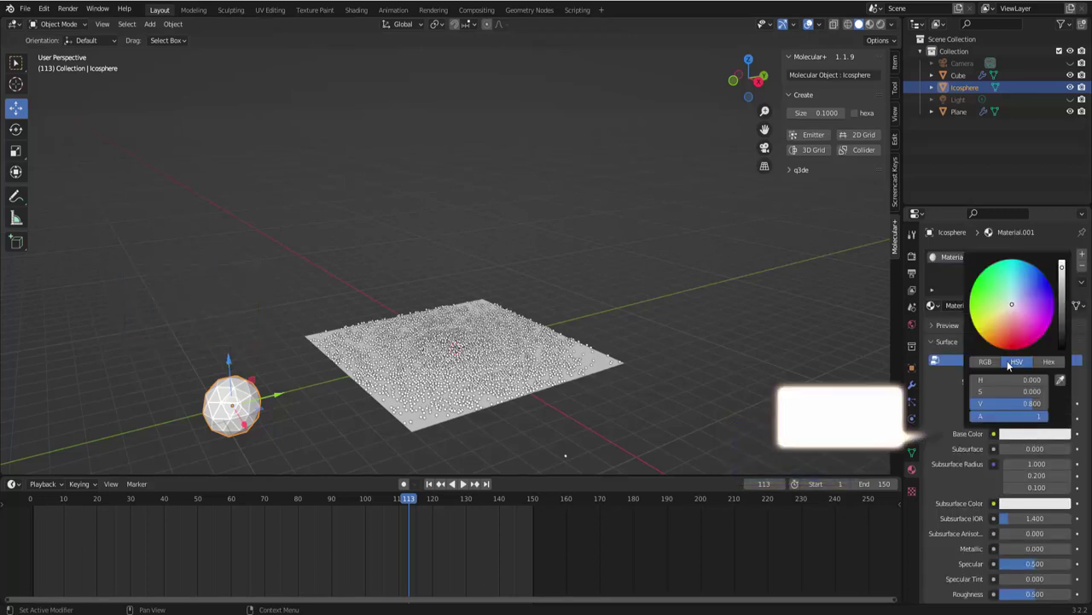
left_click(992, 339)
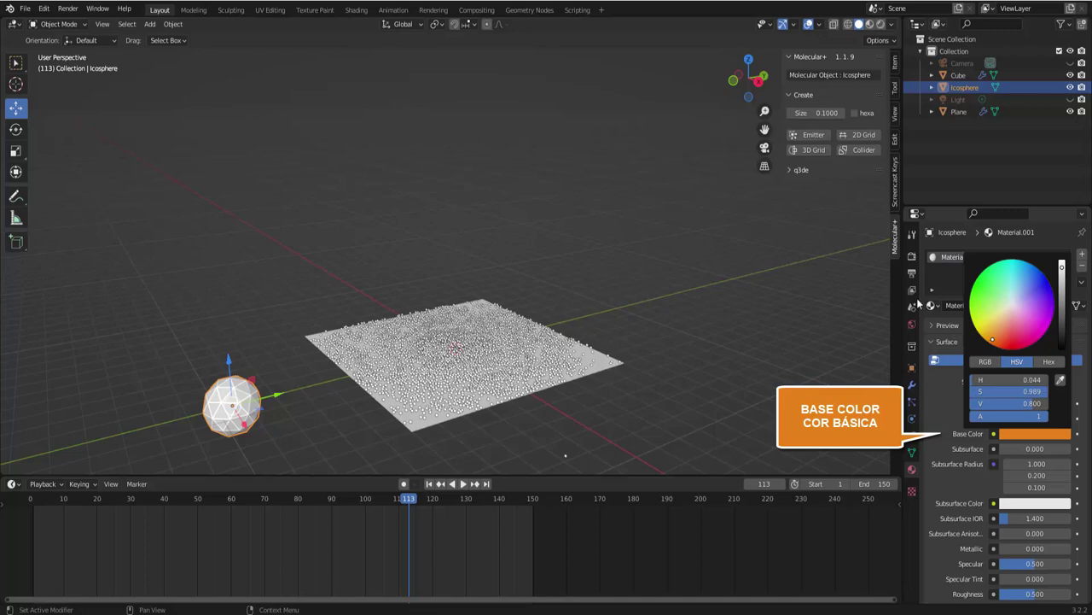
Switch the viewport to Material Preview shading and bring up the World properties
left_click(881, 24)
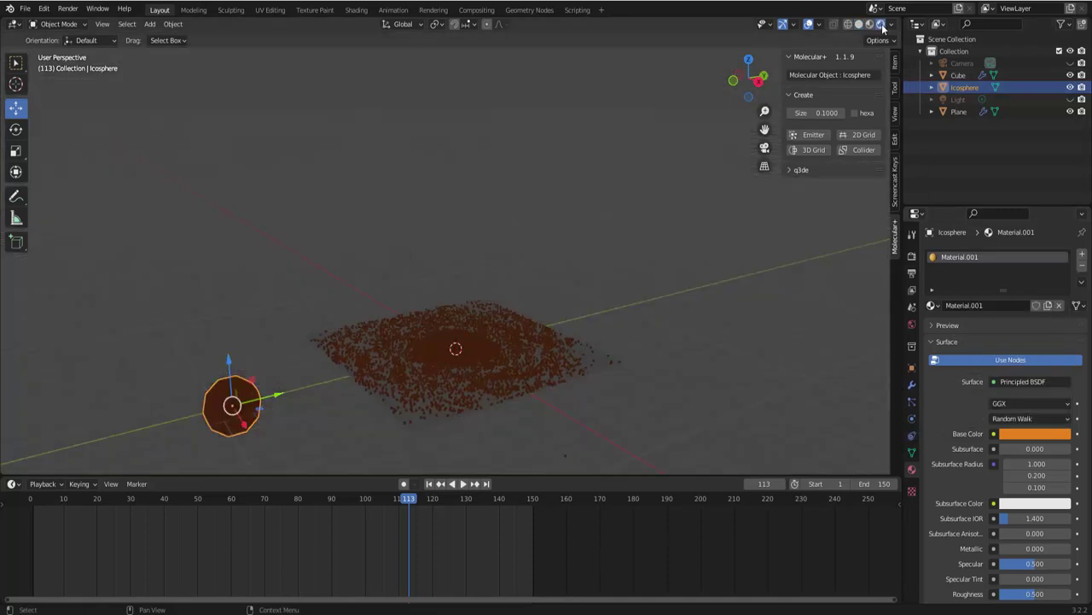
left_click(870, 24)
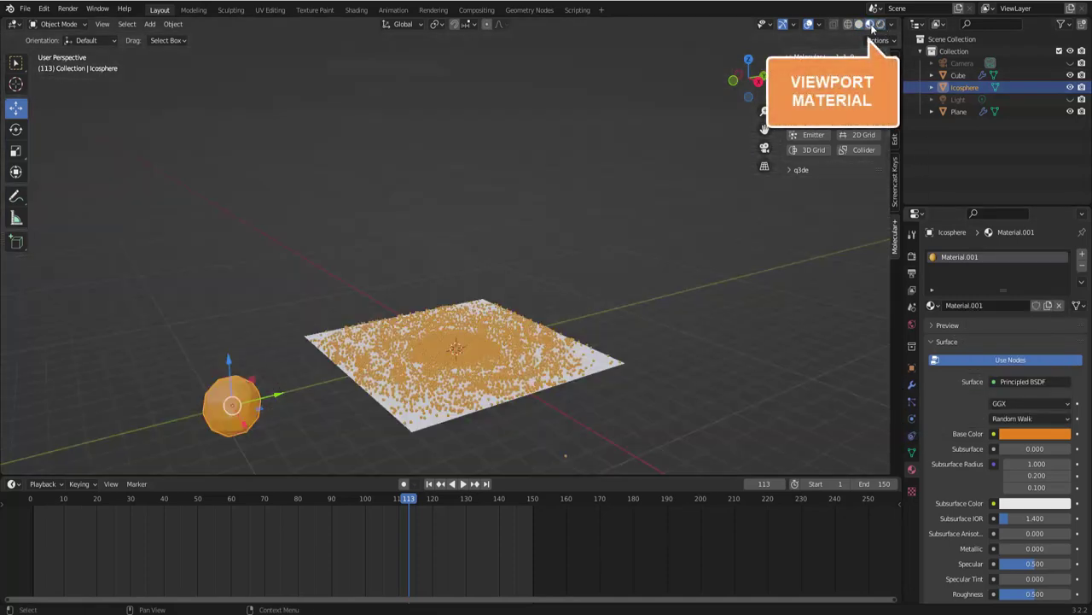
scroll(497, 369, "down", 1)
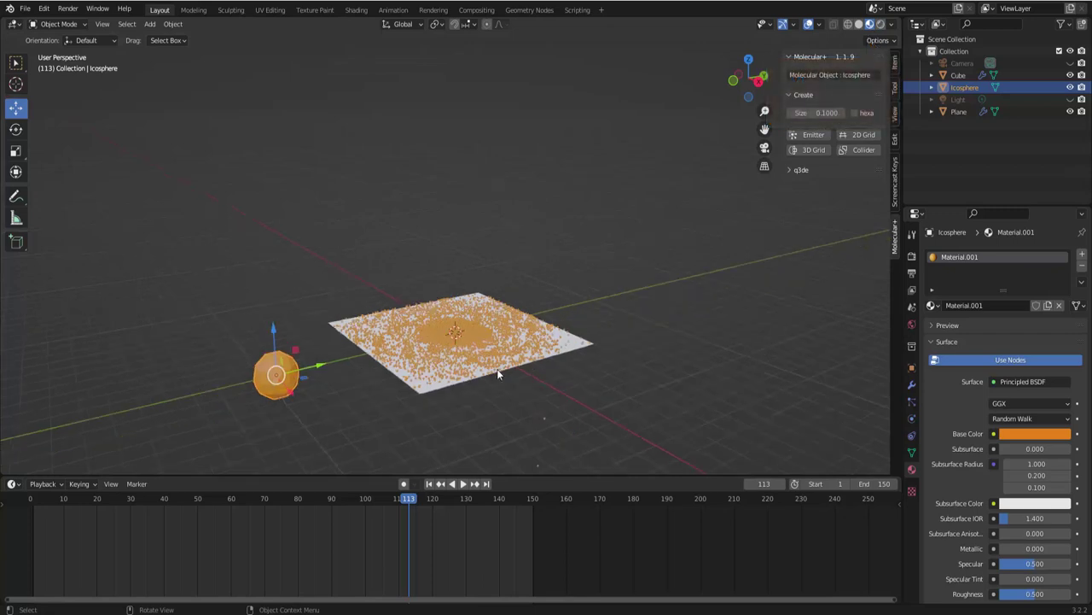
left_click(912, 328)
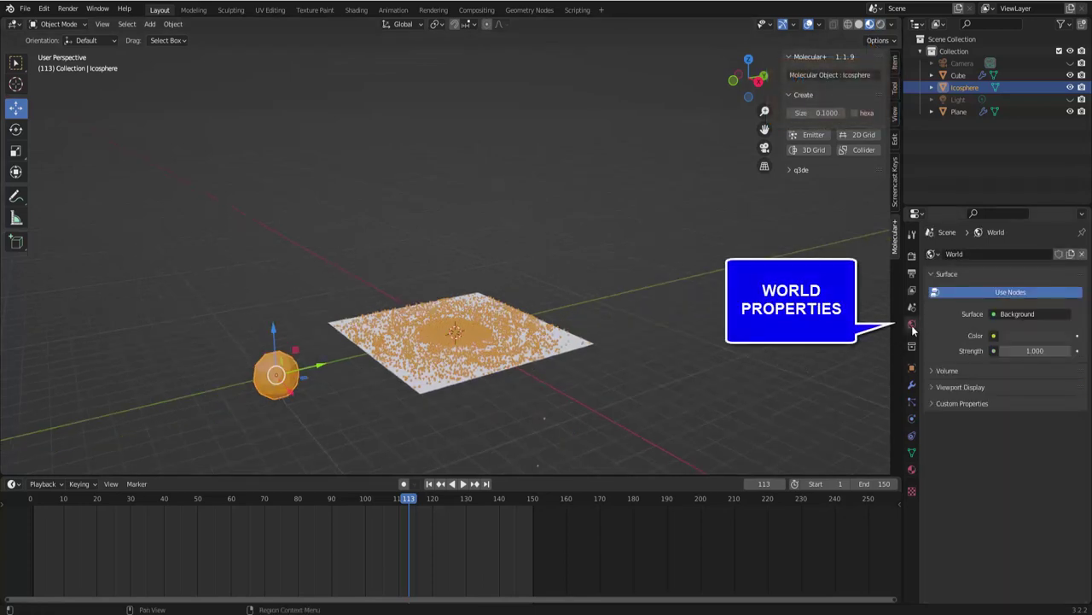
Use blaubeuren_church_square_4k.hdr as the world Environment Texture, viewed in Rendered shading
left_click(993, 335)
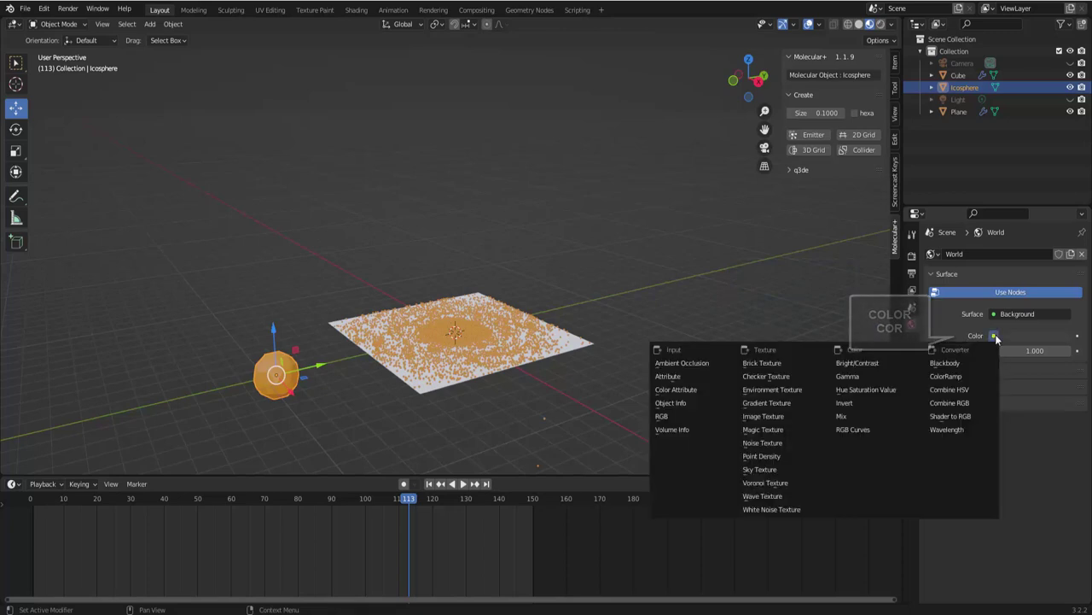
left_click(798, 394)
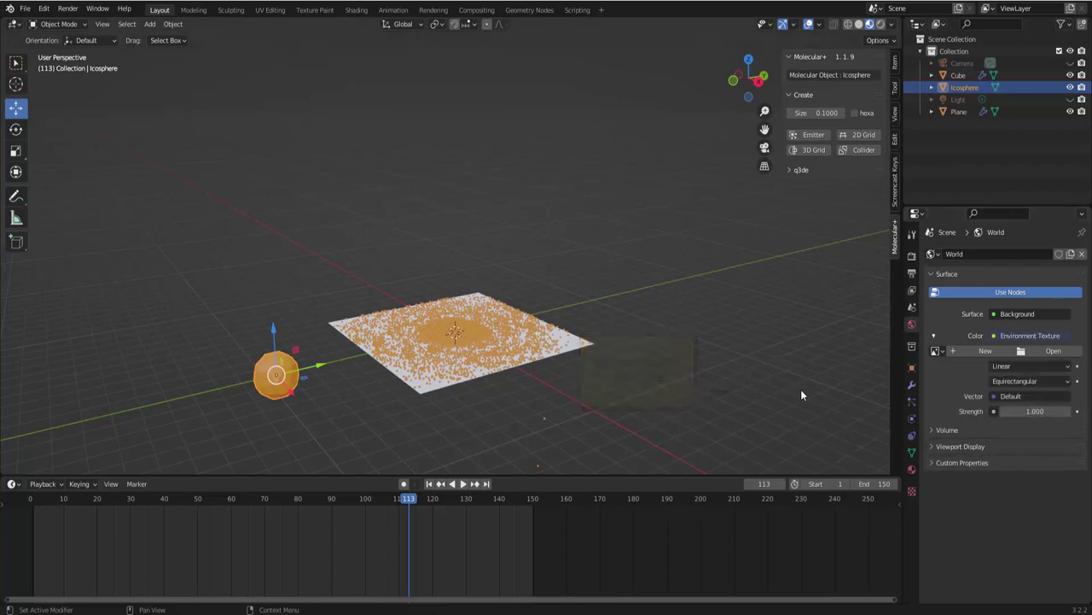
left_click(880, 26)
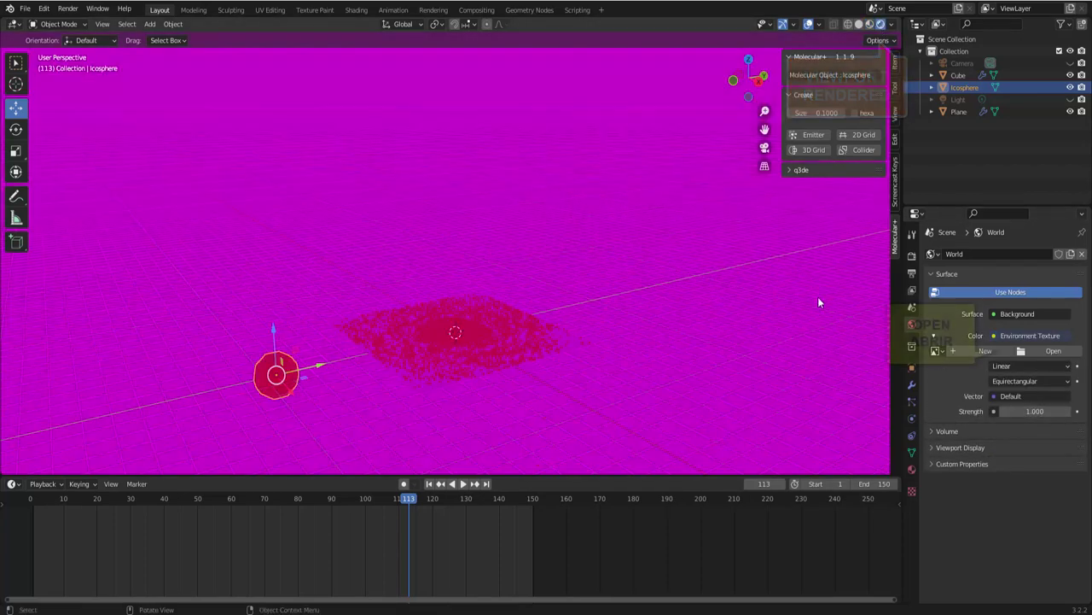
left_click(1038, 352)
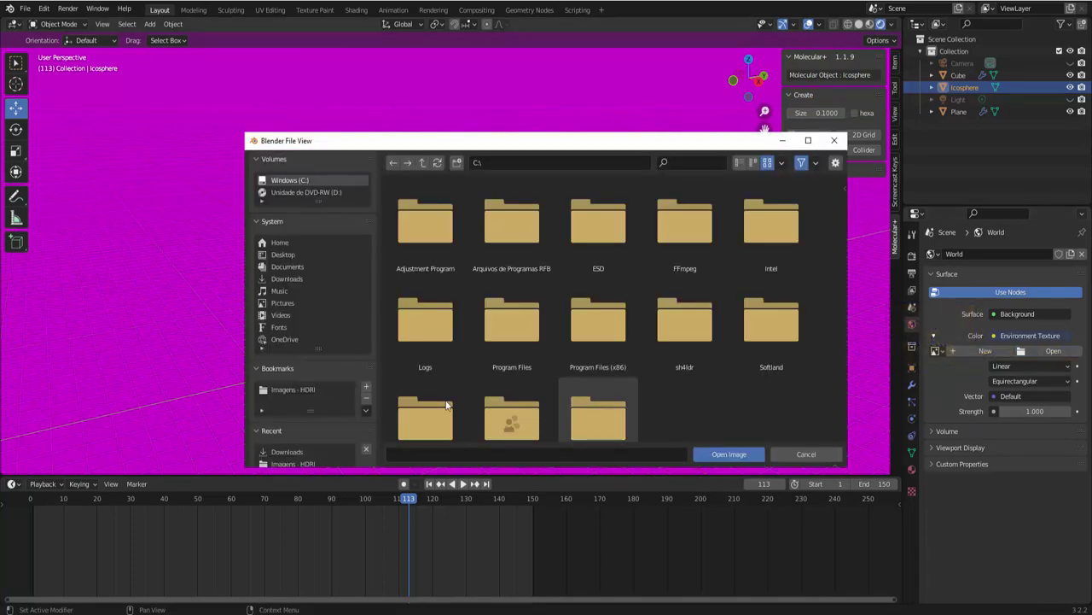
left_click(303, 390)
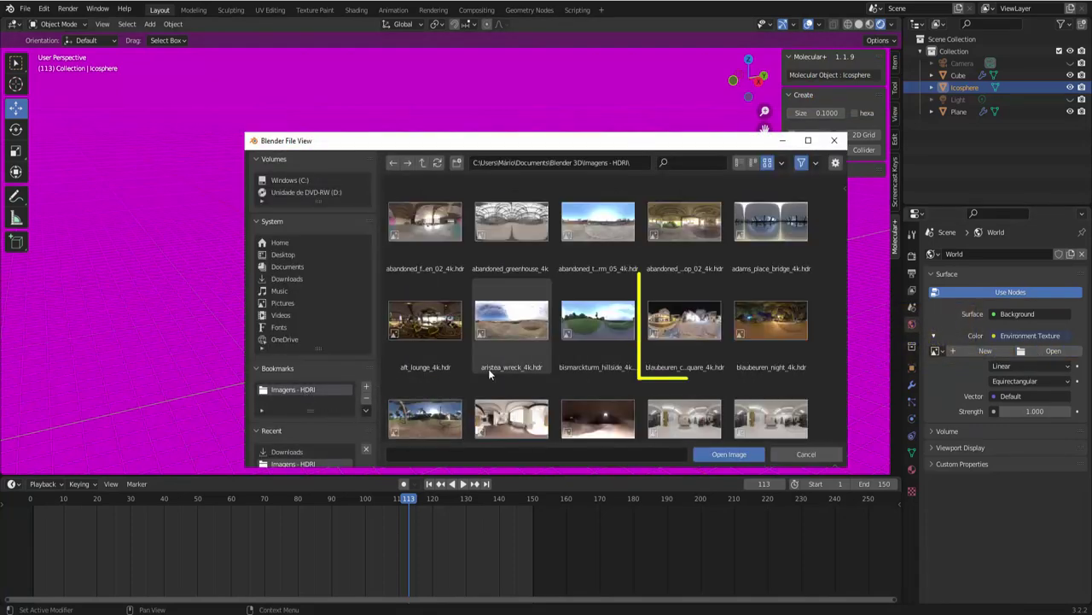
left_click(681, 327)
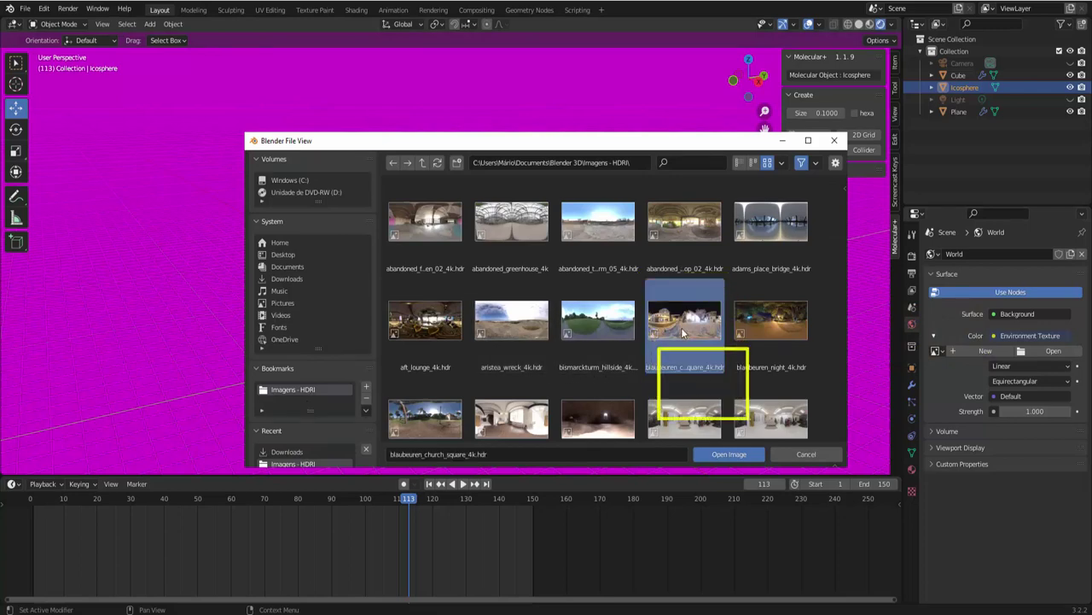
left_click(728, 451)
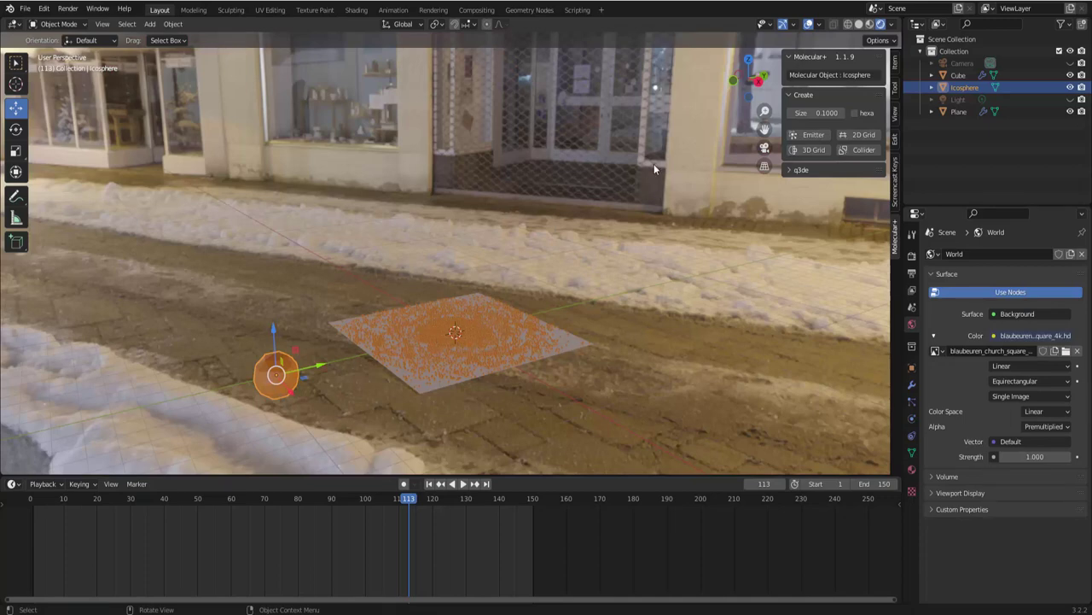
left_click(912, 256)
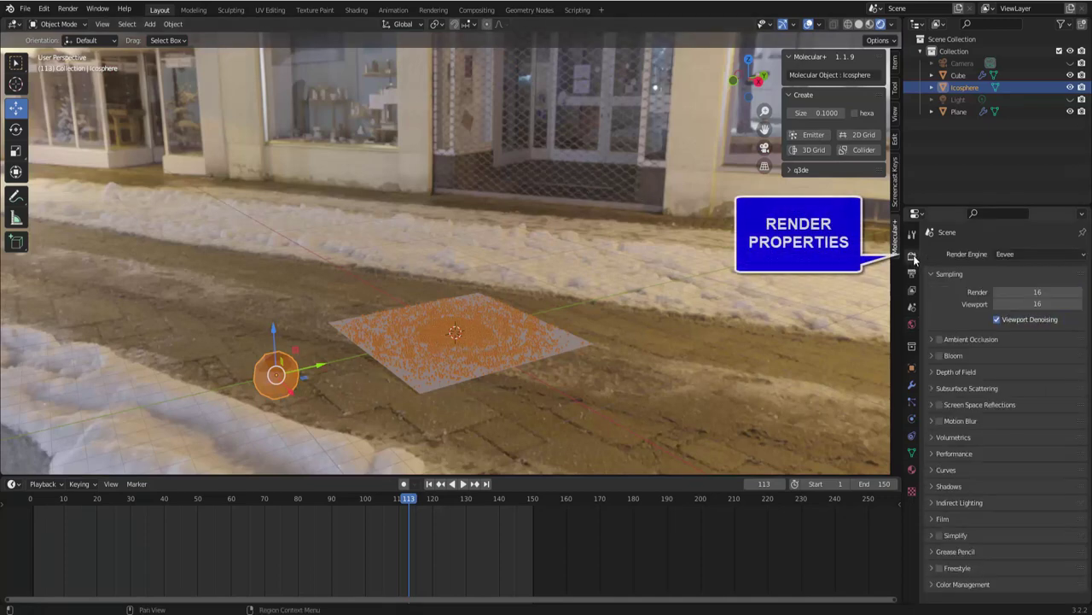
Turn on Film > Transparent in the render settings
left_click(930, 519)
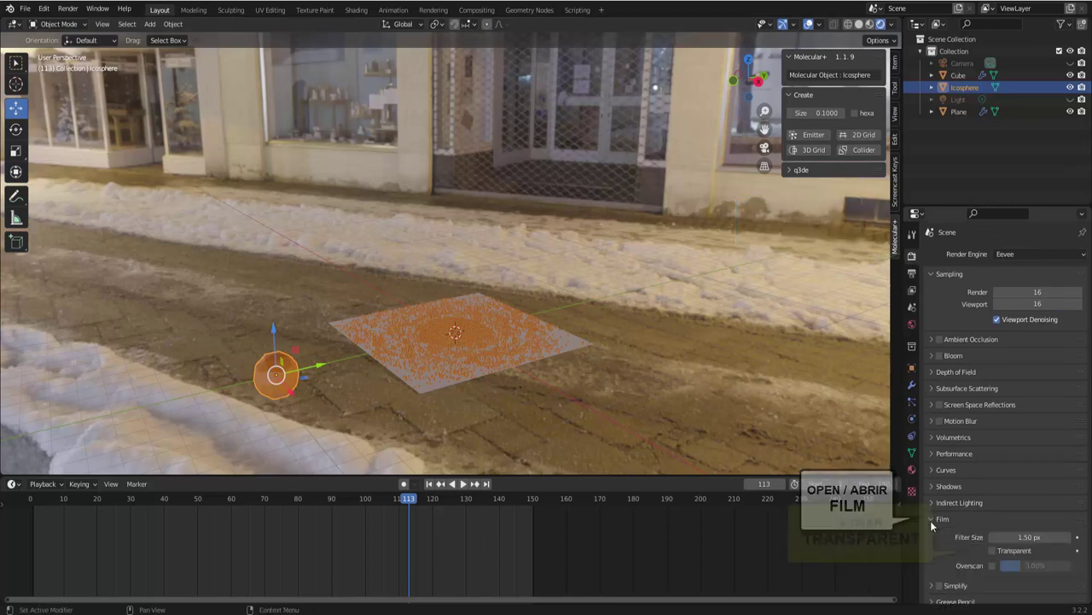
left_click(993, 550)
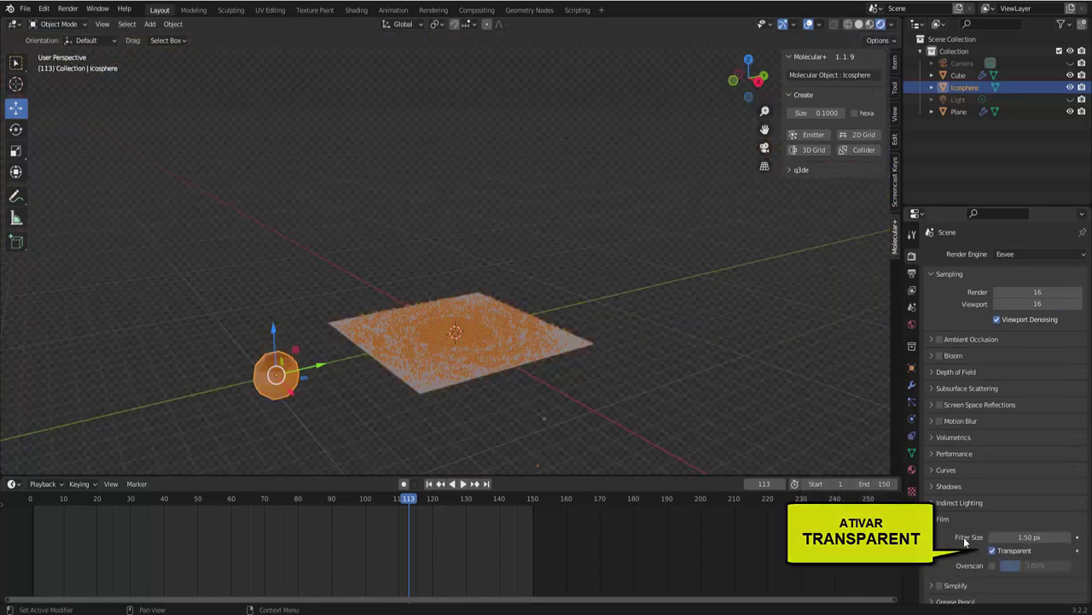
scroll(586, 419, "up", 5)
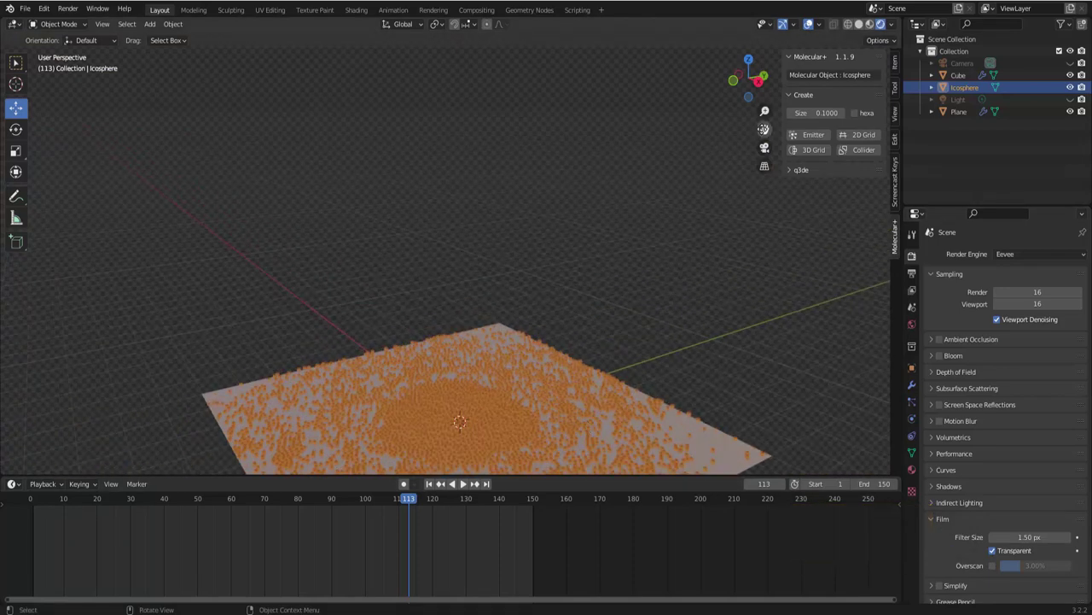
scroll(461, 358, "down", 3)
middle_click_drag(461, 384, 465, 256, "shift")
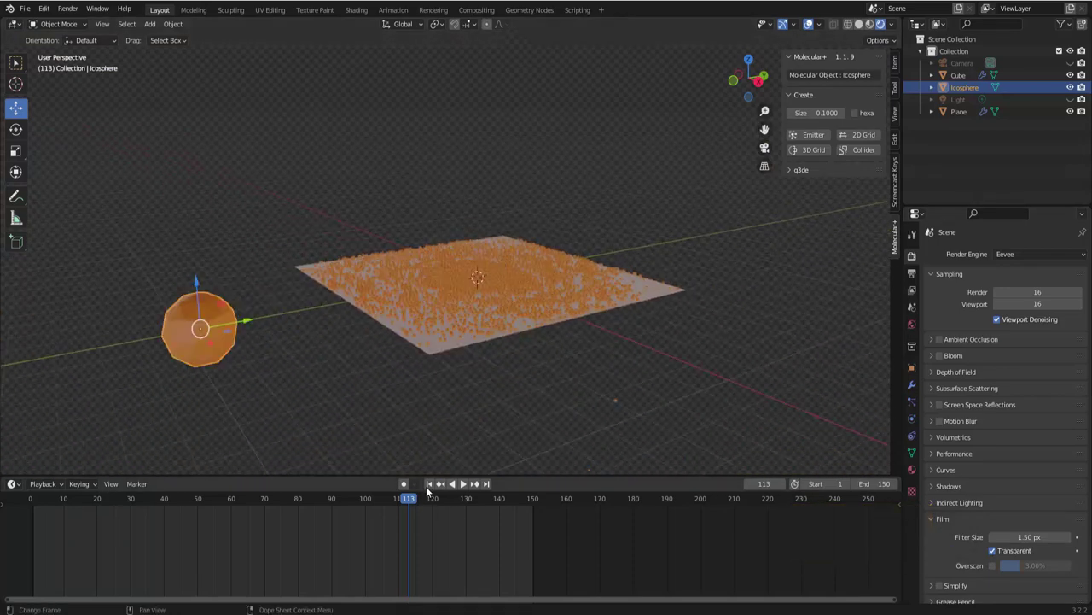
Replay the particles to frame 34 and move the icosphere -6.9162 m along Y
left_click(429, 484)
left_click(463, 484)
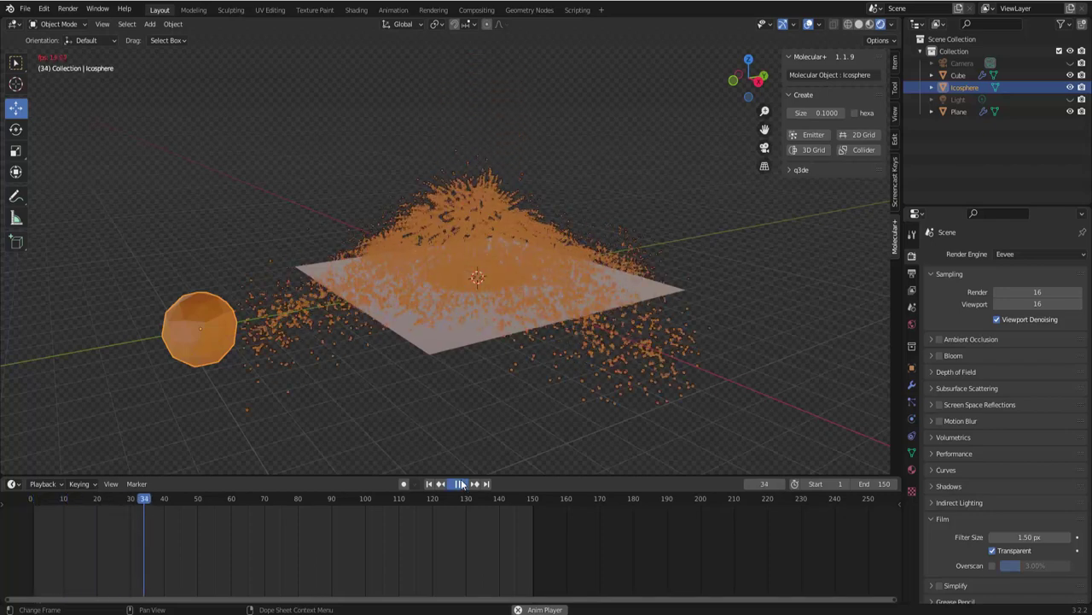
left_click(461, 484)
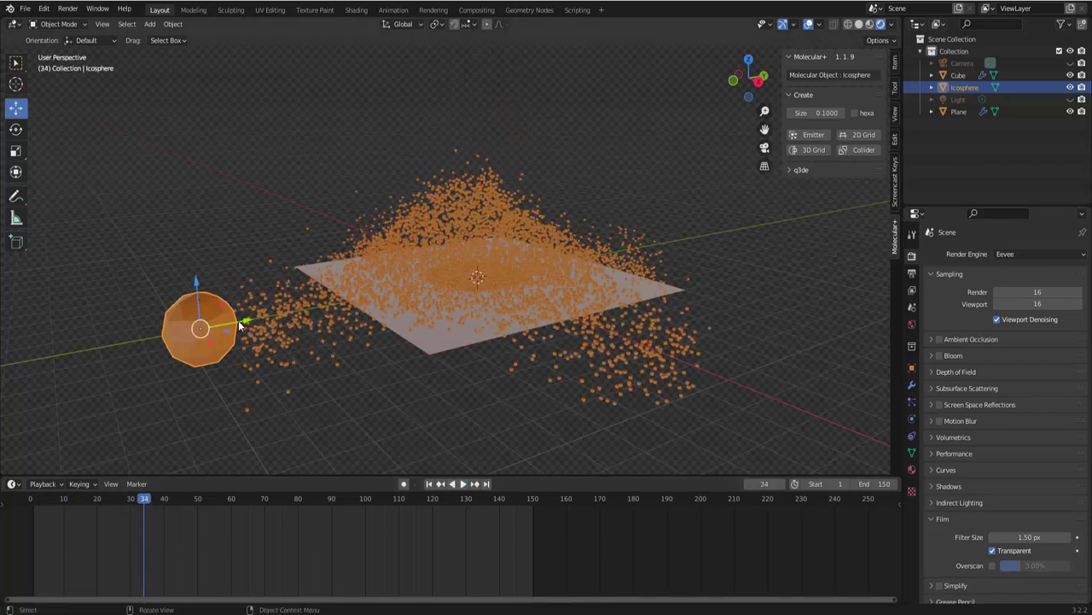
left_click_drag(239, 325, 791, 390)
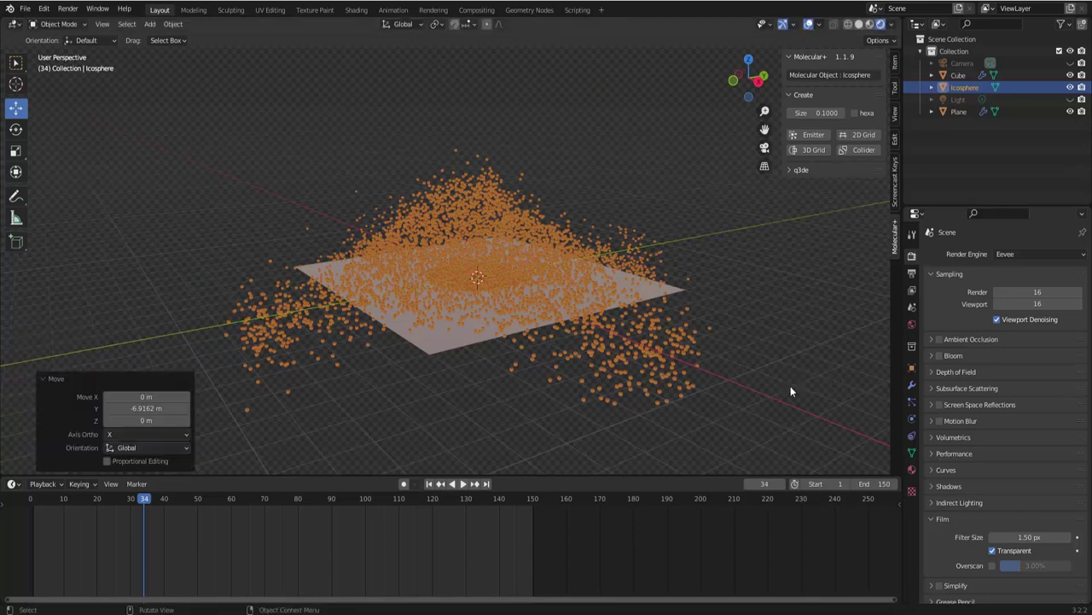
Unhide the Light and move it 3.3449 m along Z
left_click(1070, 100)
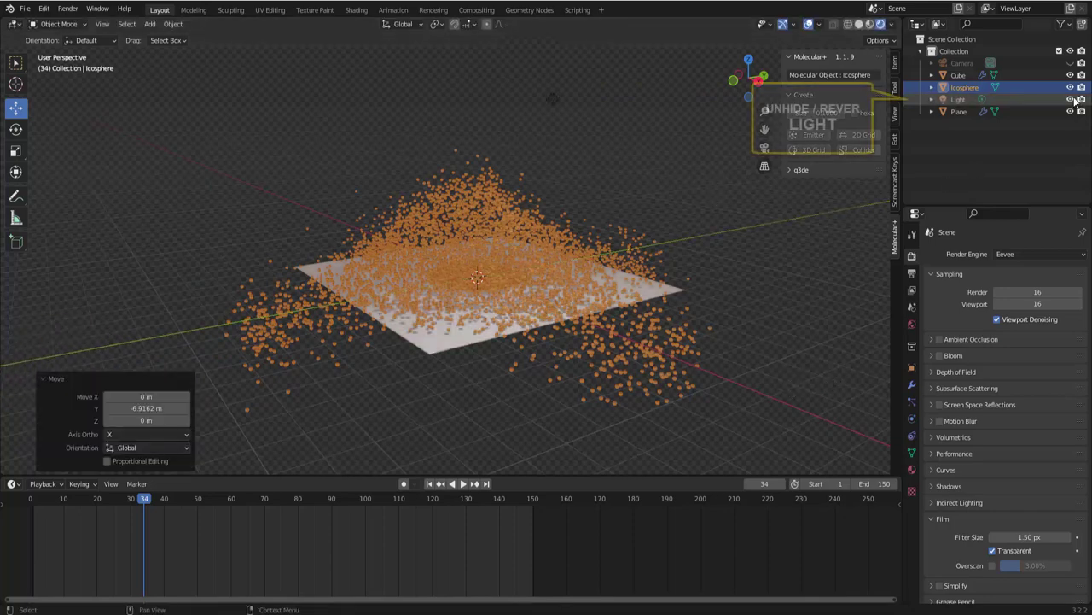
left_click(973, 100)
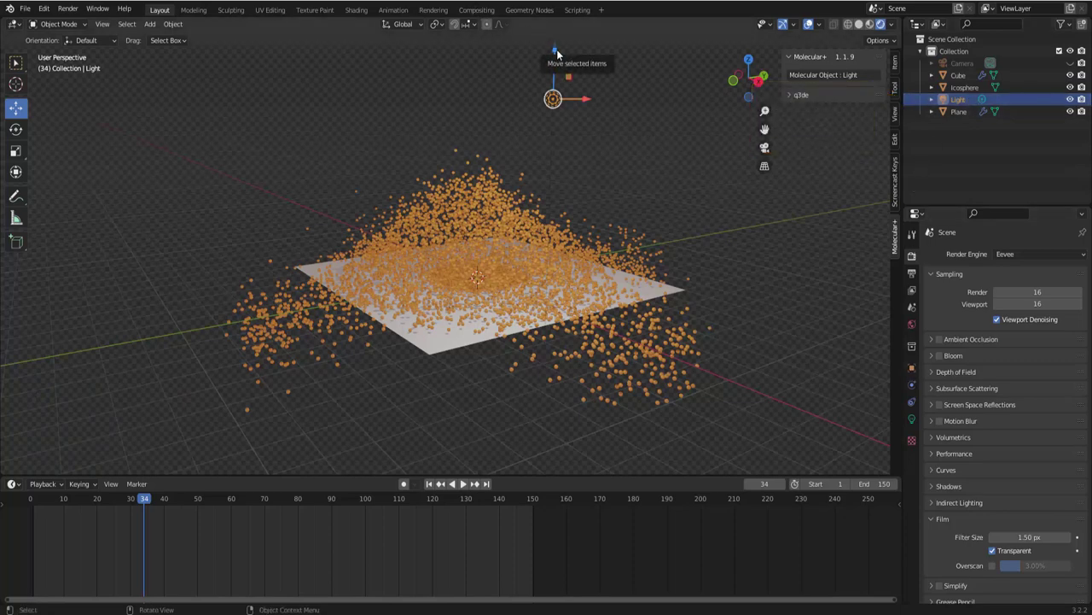
left_click_drag(557, 55, 555, 459)
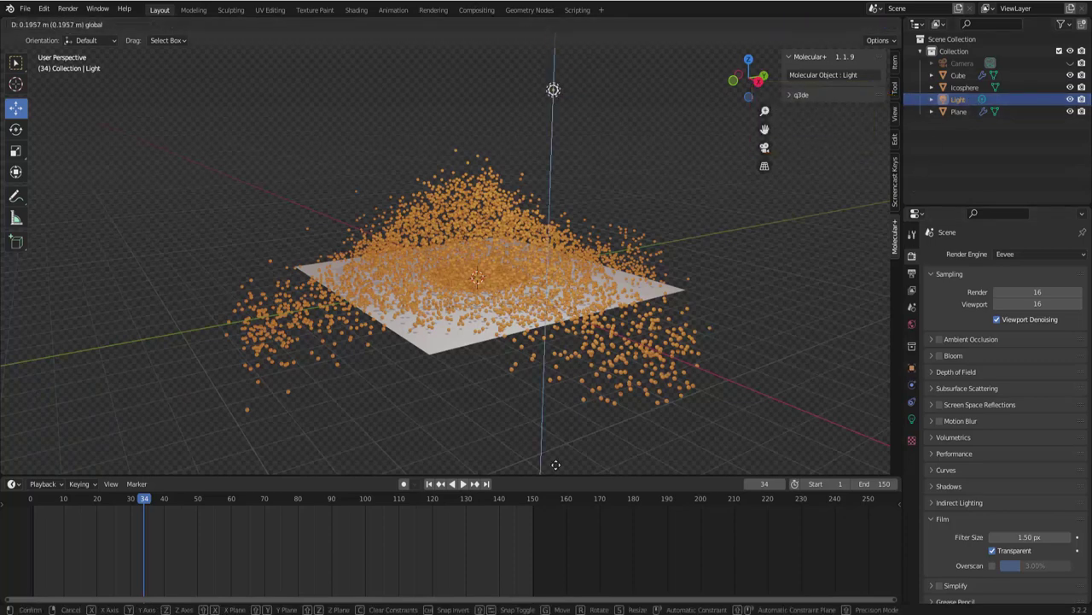
Set the point light's Power to 5000 W
left_click(912, 419)
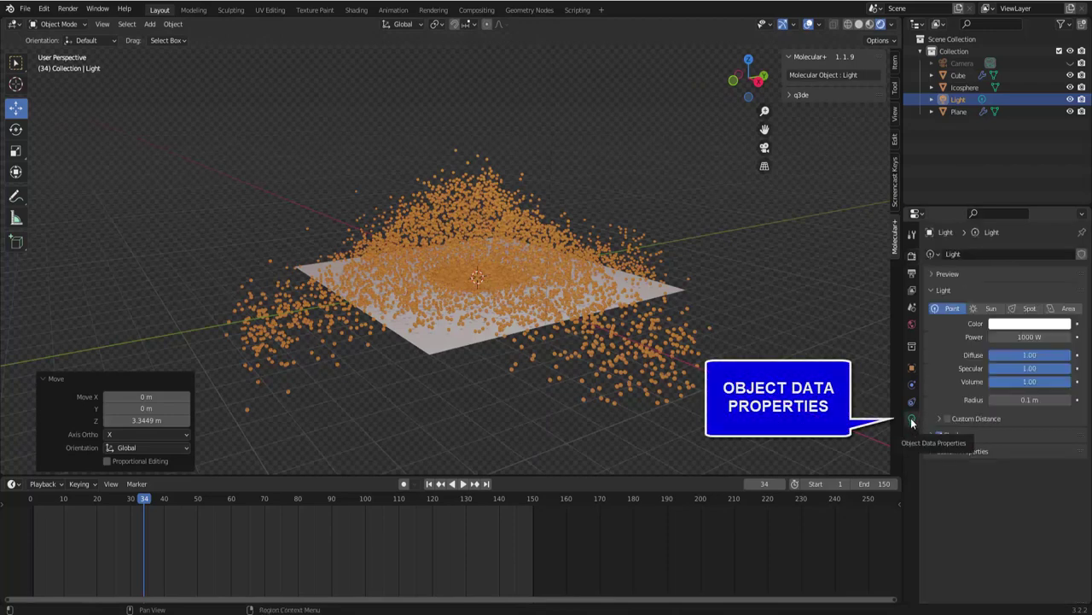
left_click(1024, 336)
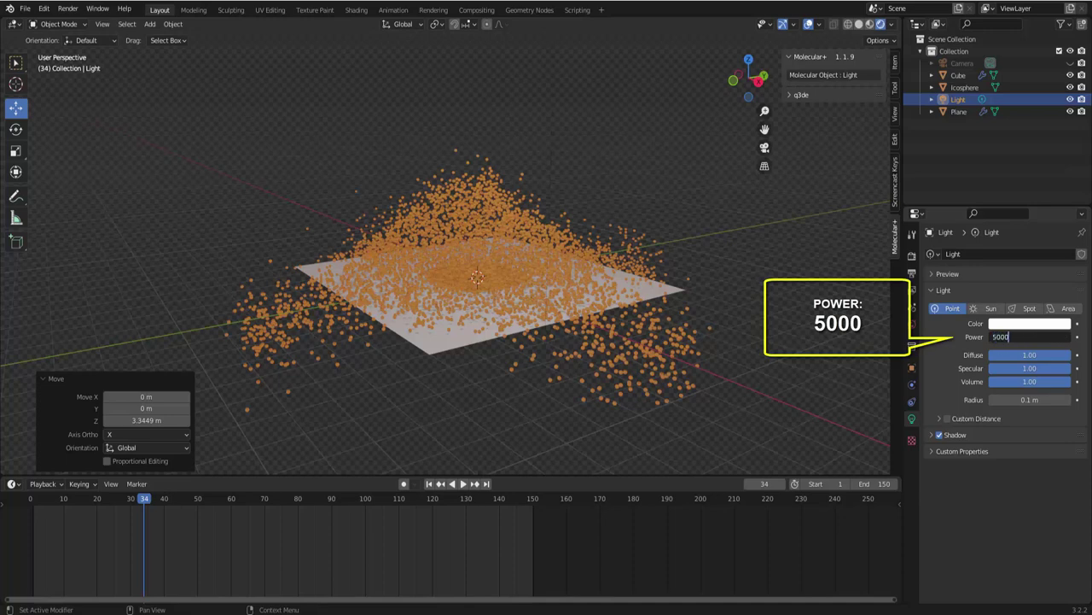
key("Return")
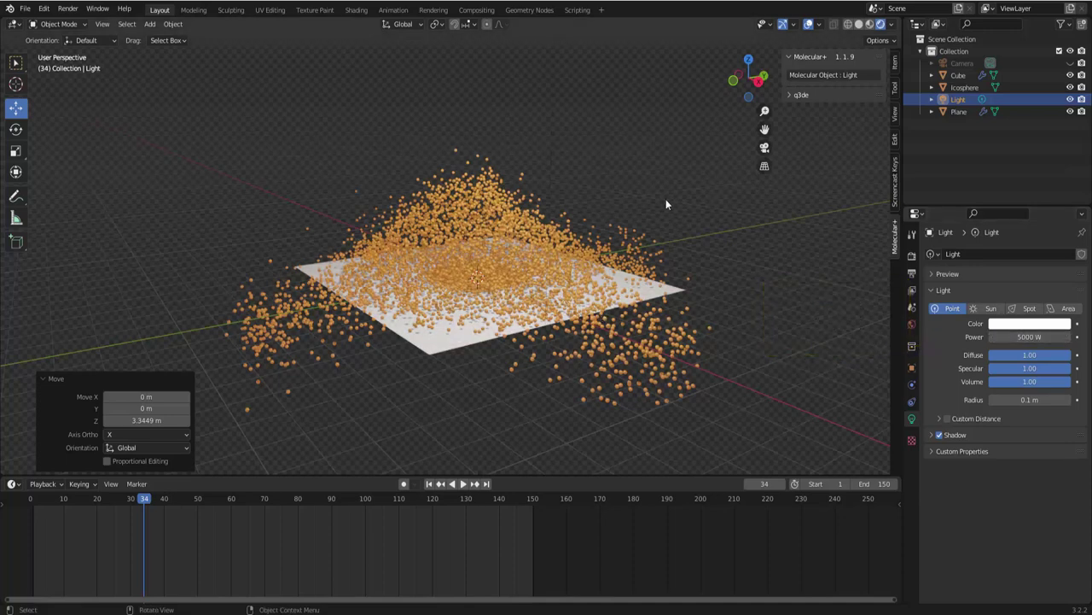
Give the plane a new material with a near-black Base Color
left_click(665, 293)
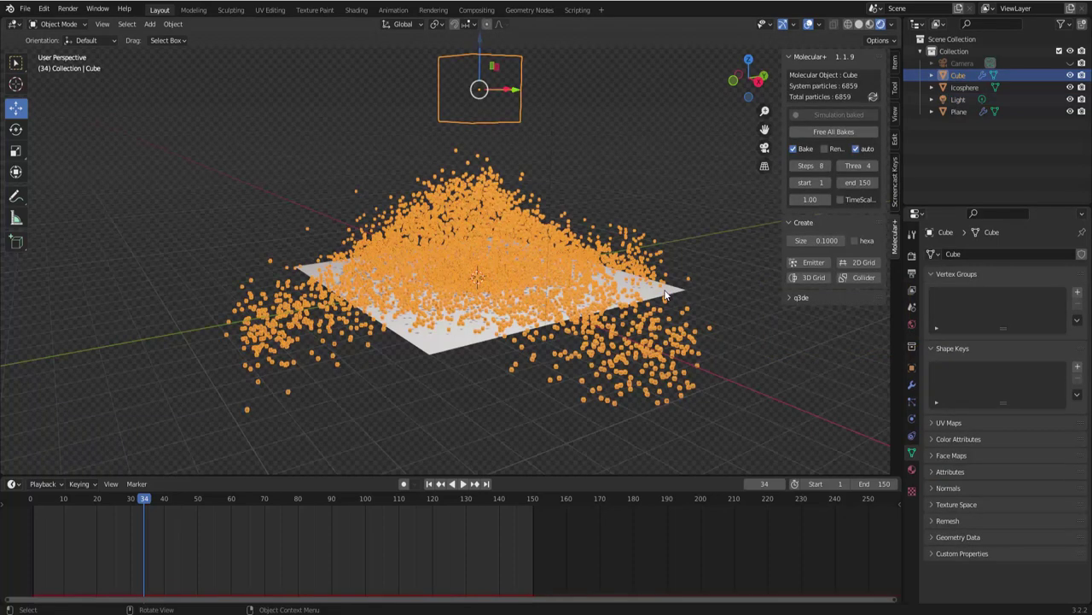
left_click(911, 468)
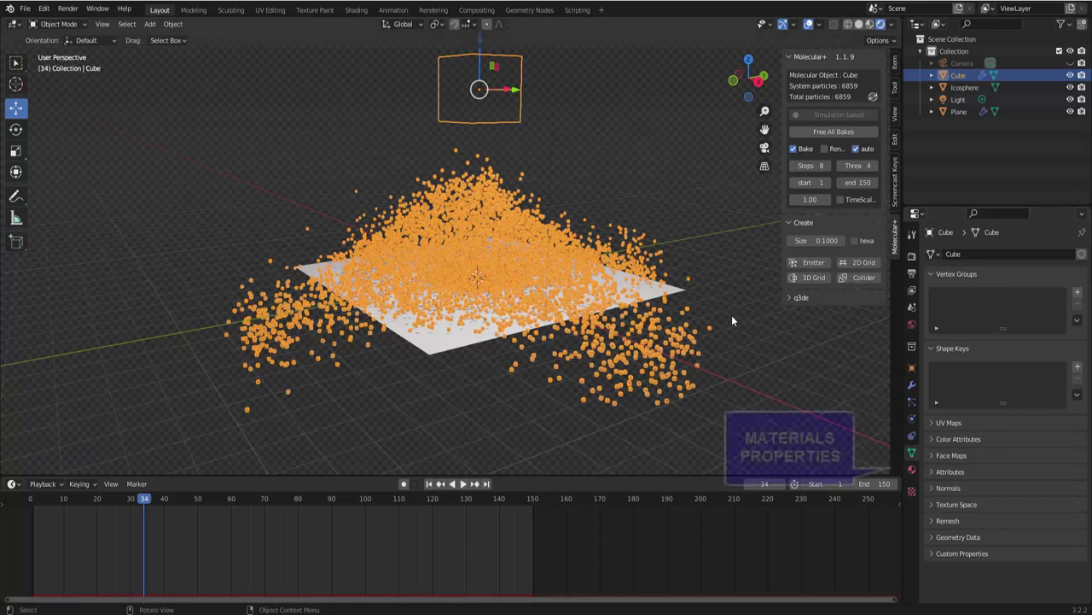
left_click(674, 294)
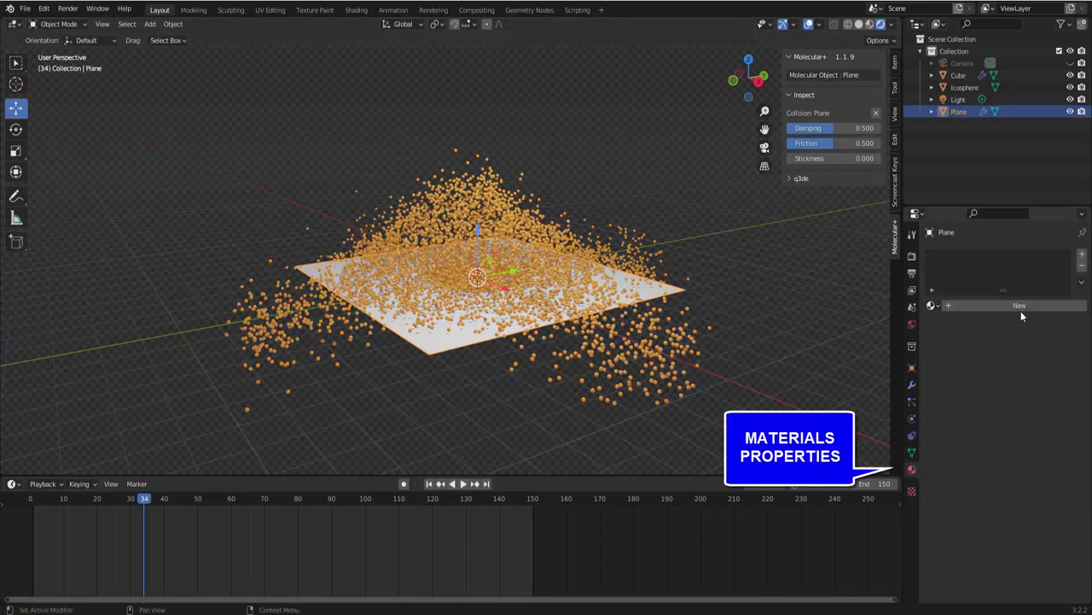
left_click(1015, 305)
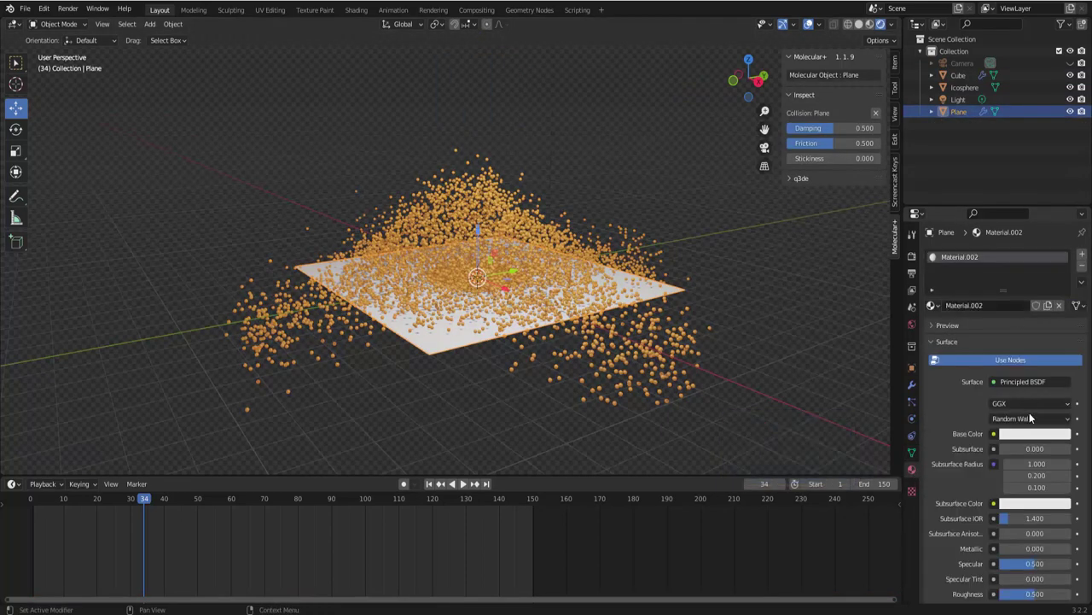
left_click(1031, 434)
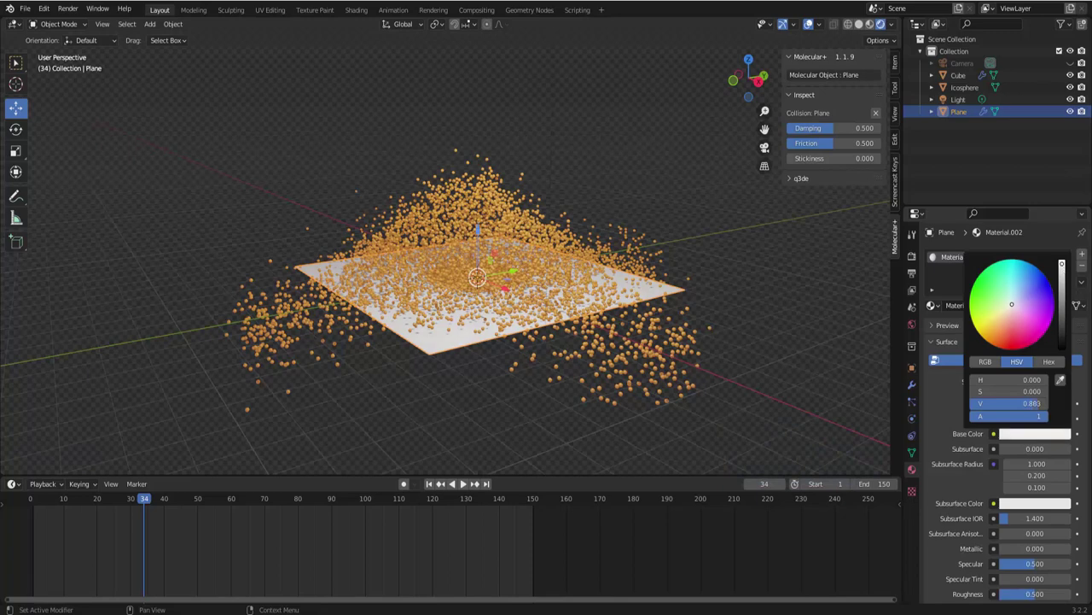
left_click_drag(1063, 272, 1063, 344)
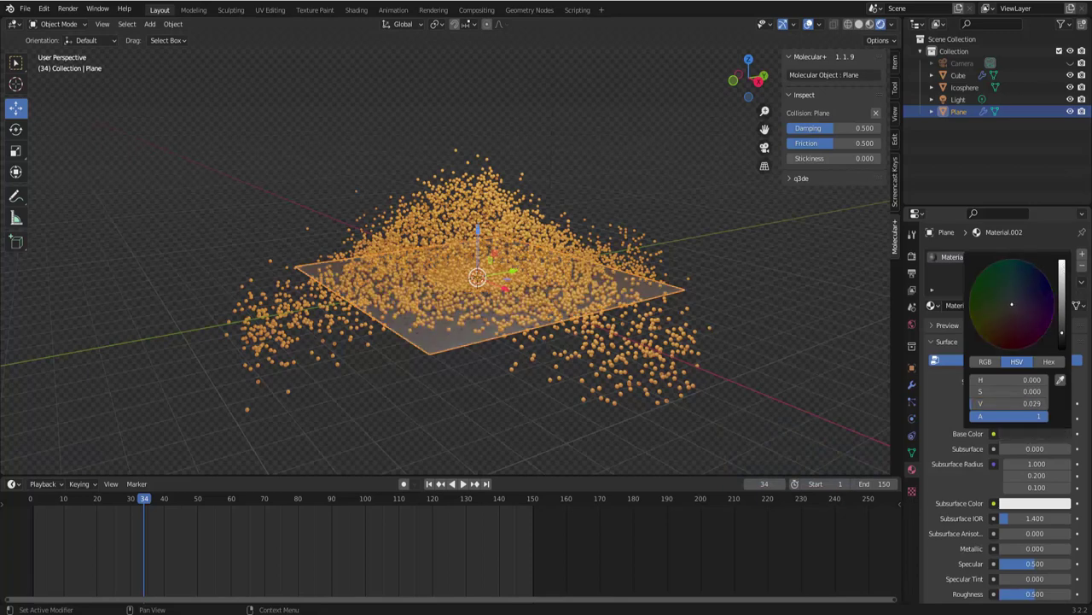
Set the plane material's Specular to 0 and Roughness to 1.0
scroll(997, 501, "down", 3)
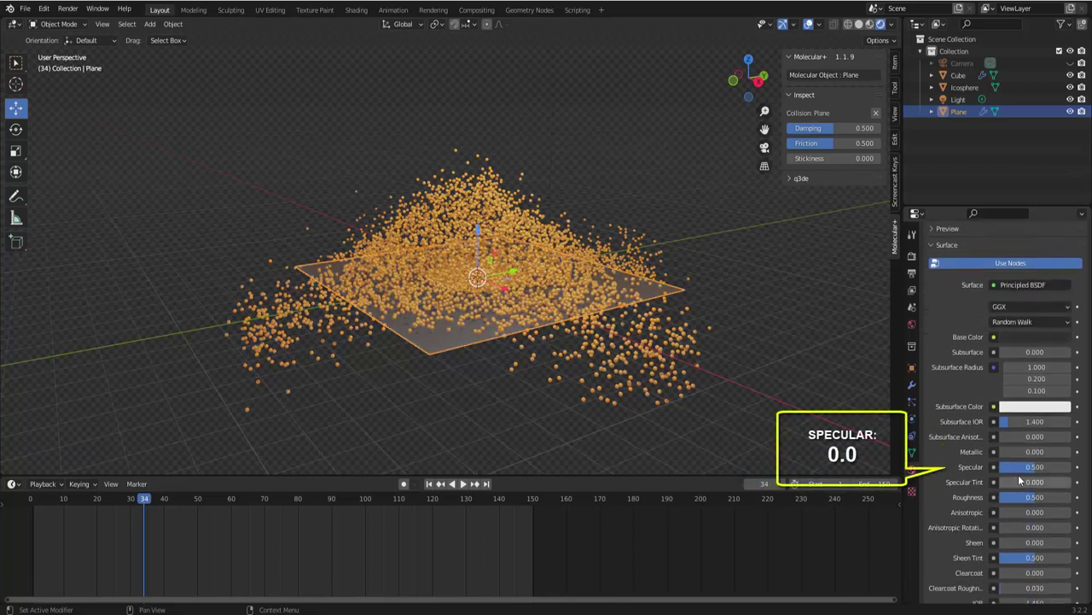
key("BackSpace")
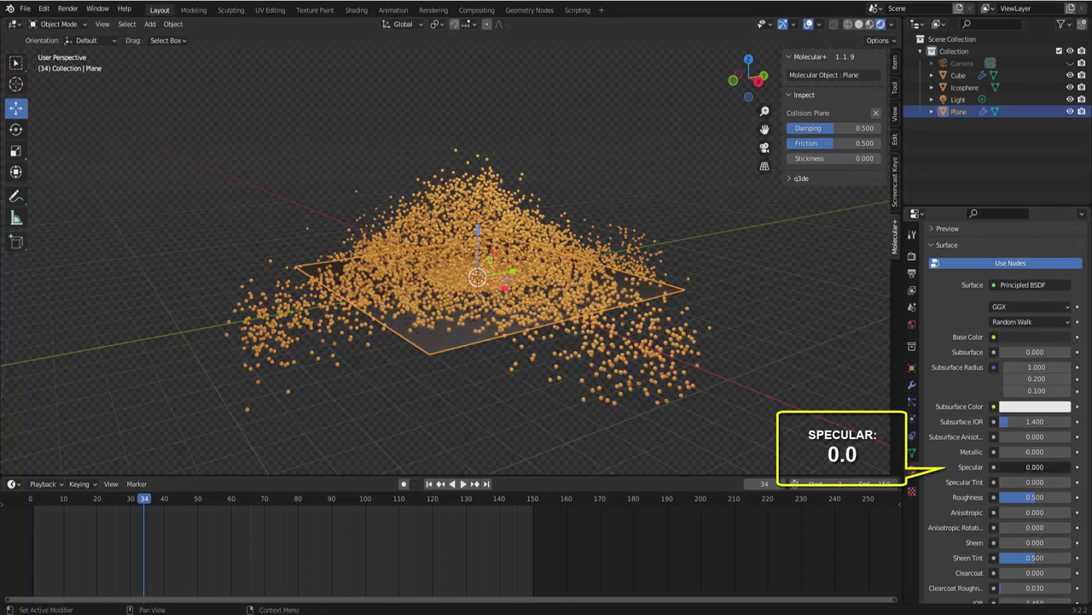
left_click_drag(1035, 496, 1067, 496)
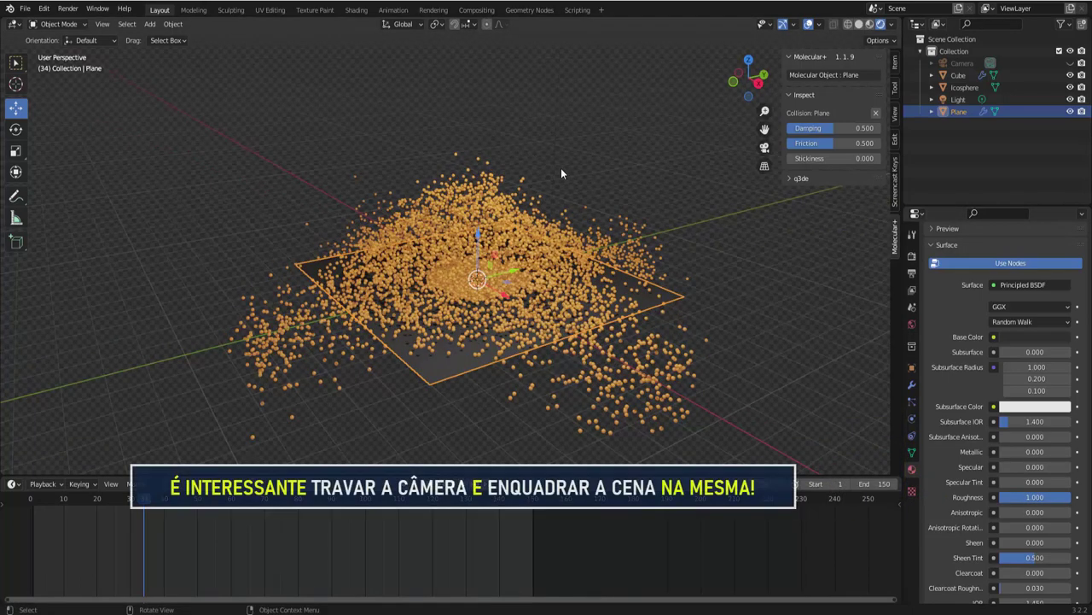
Look through the scene camera and adjust it so the plane sits lower in the shot
left_click(764, 148)
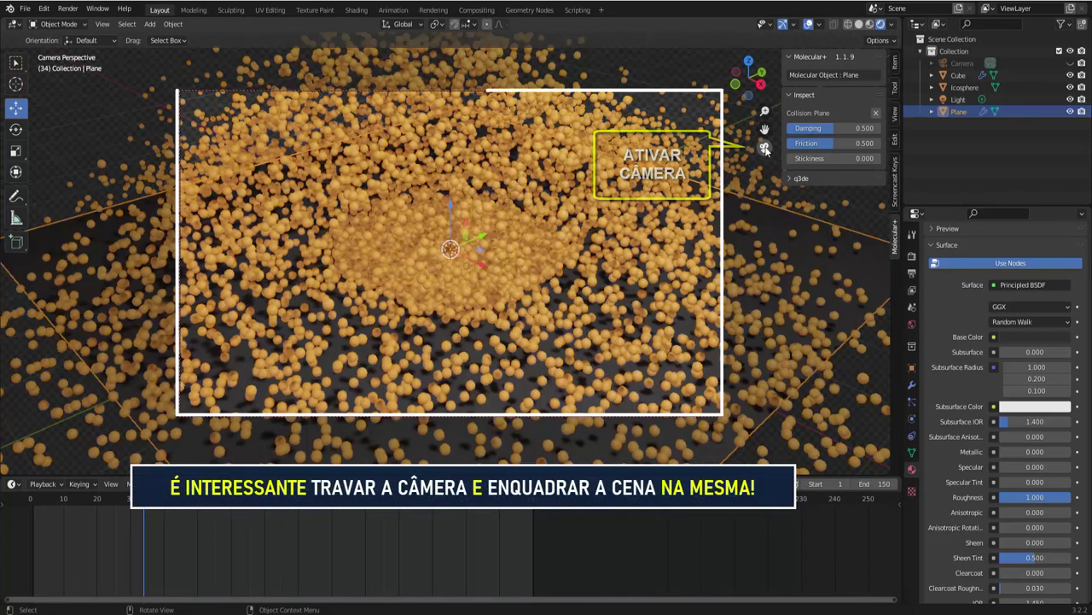
scroll(597, 226, "down", 3)
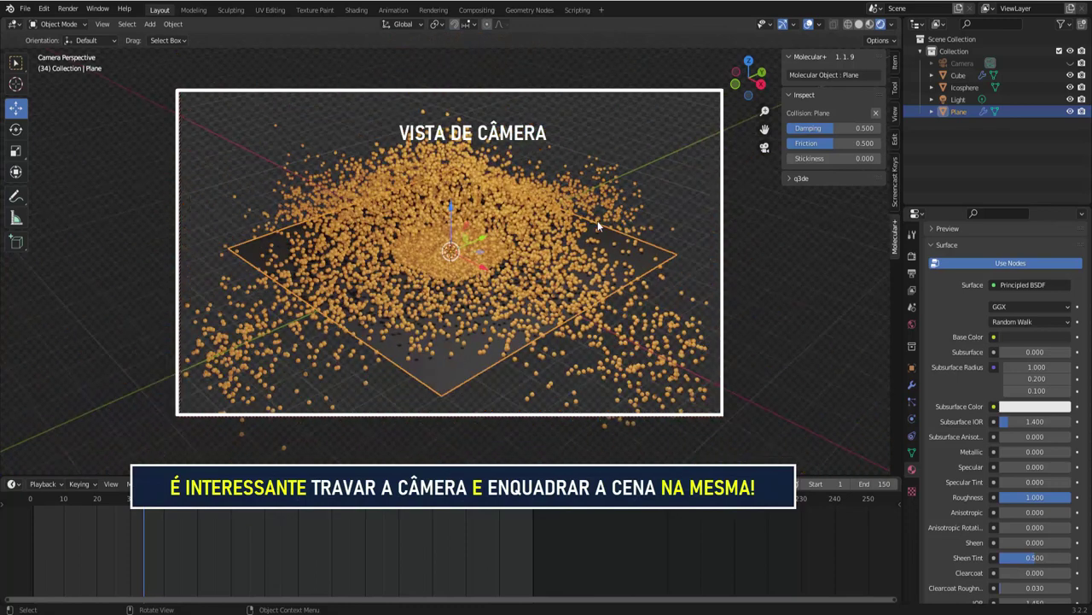
middle_click_drag(597, 220, 602, 206)
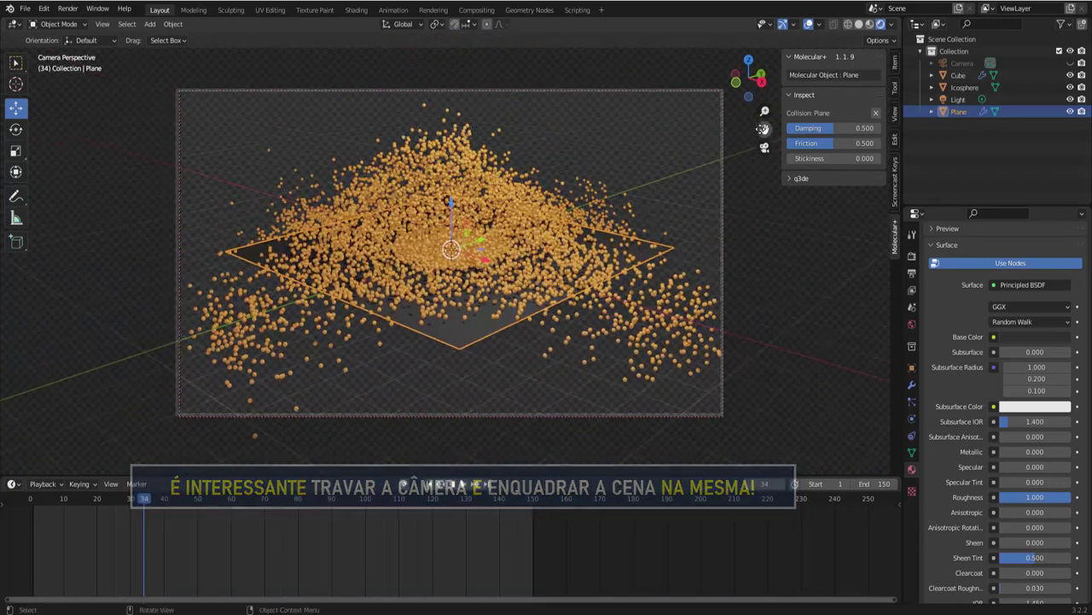
left_click_drag(763, 129, 763, 162)
Replay the particle simulation from frame 1 and pause at frame 41
left_click(430, 484)
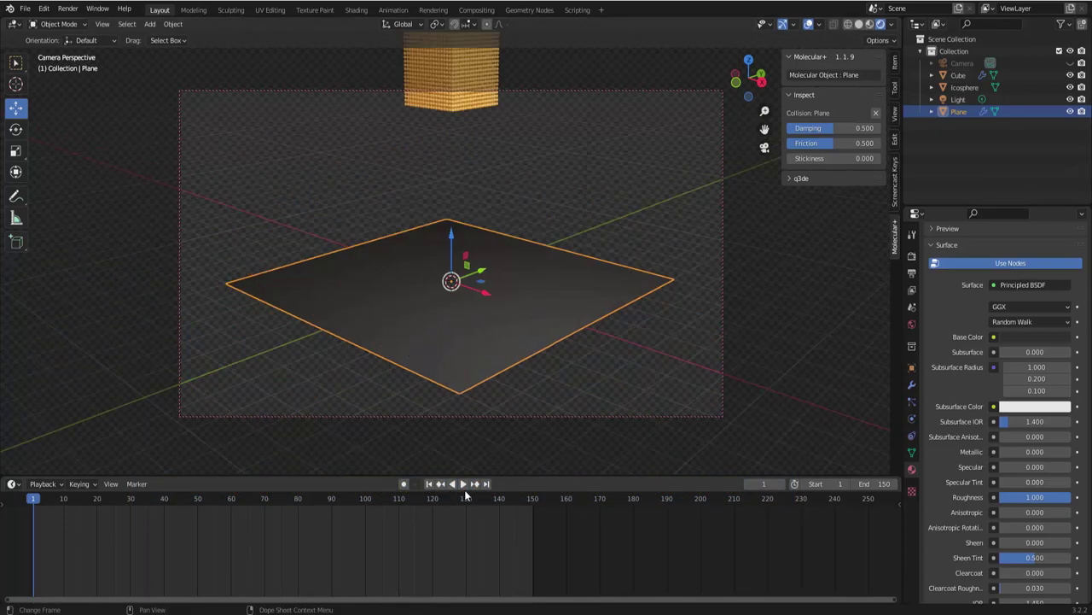
left_click(465, 485)
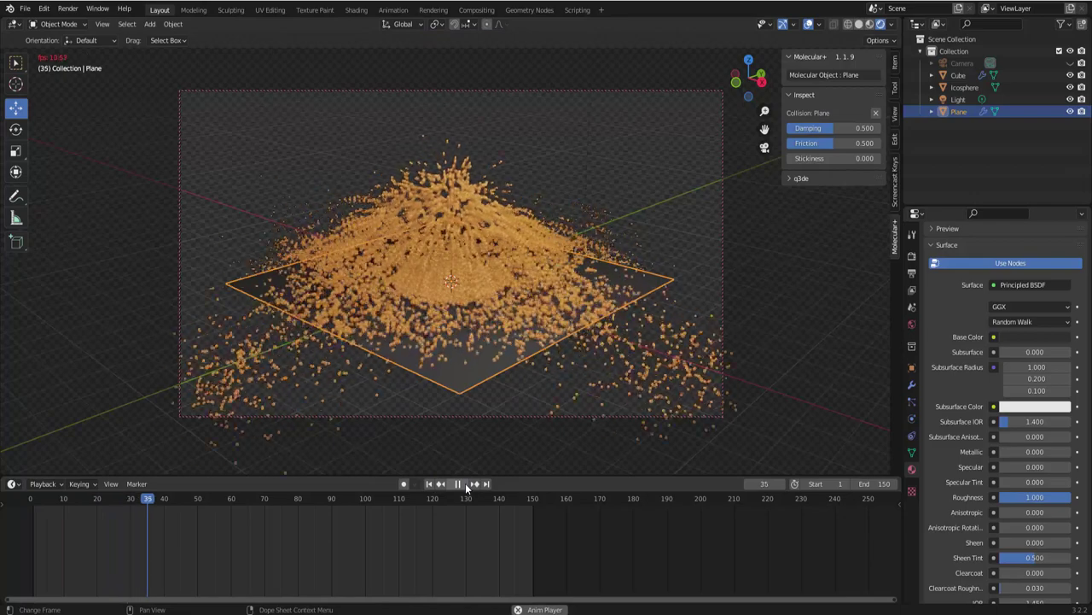
left_click(466, 486)
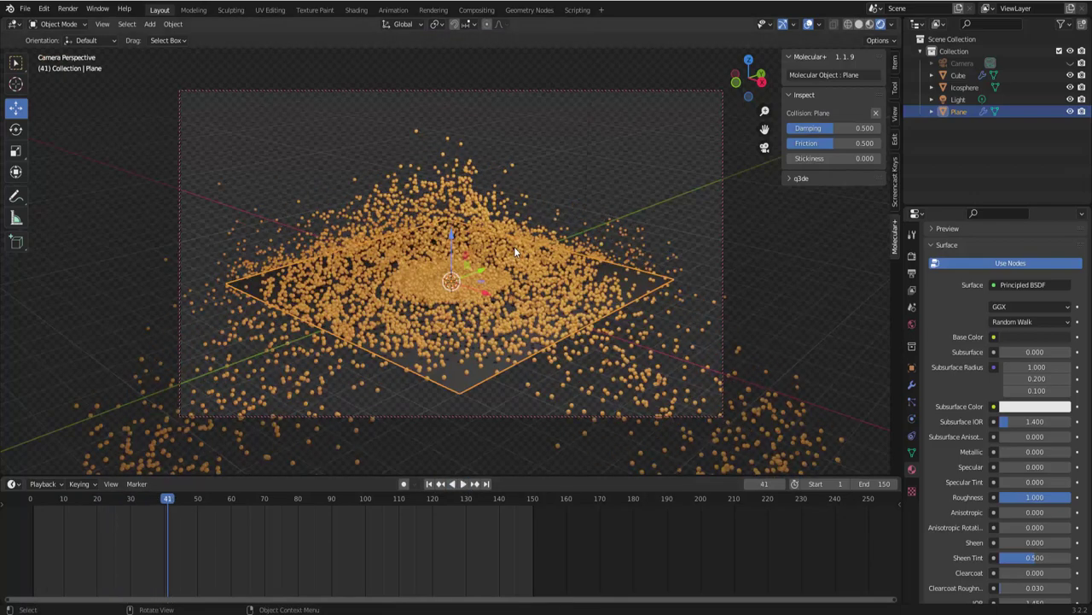
Enable Ambient Occlusion in Eevee and view the 1280 x 720 output settings
left_click(915, 261)
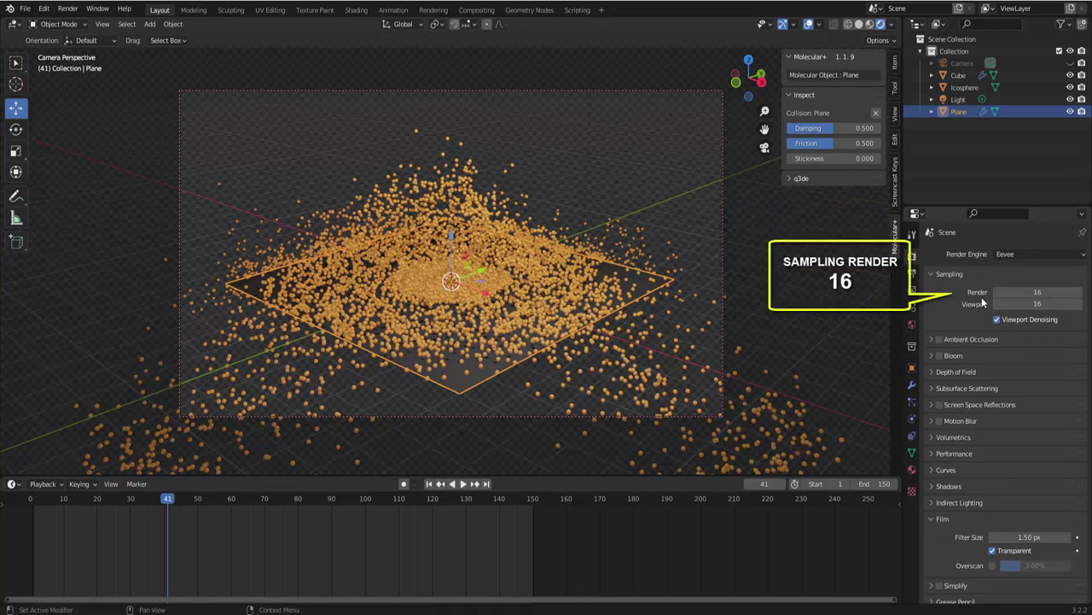
left_click(939, 339)
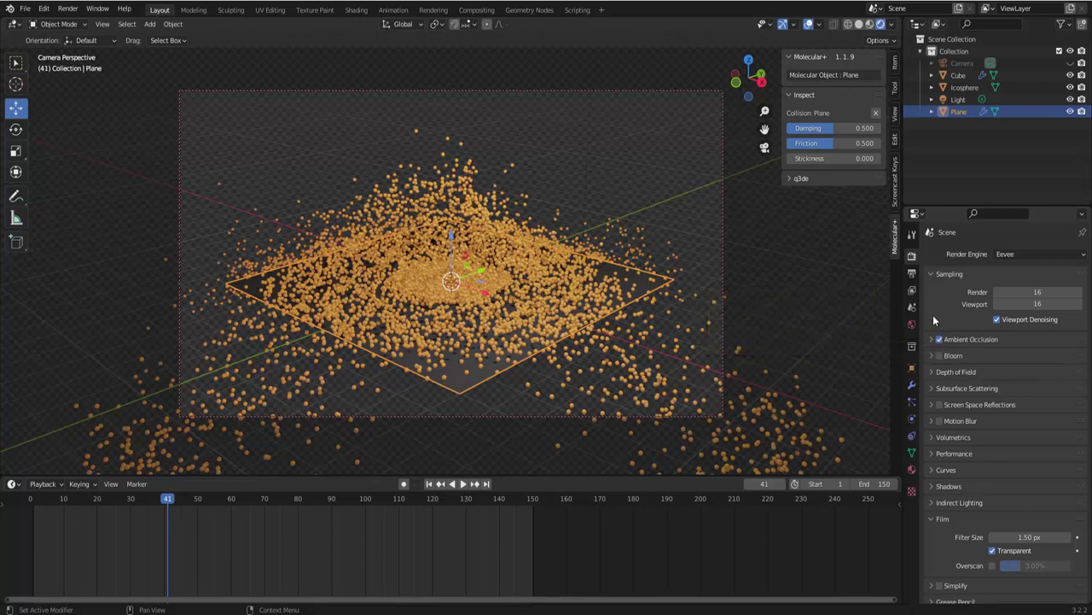
left_click(911, 273)
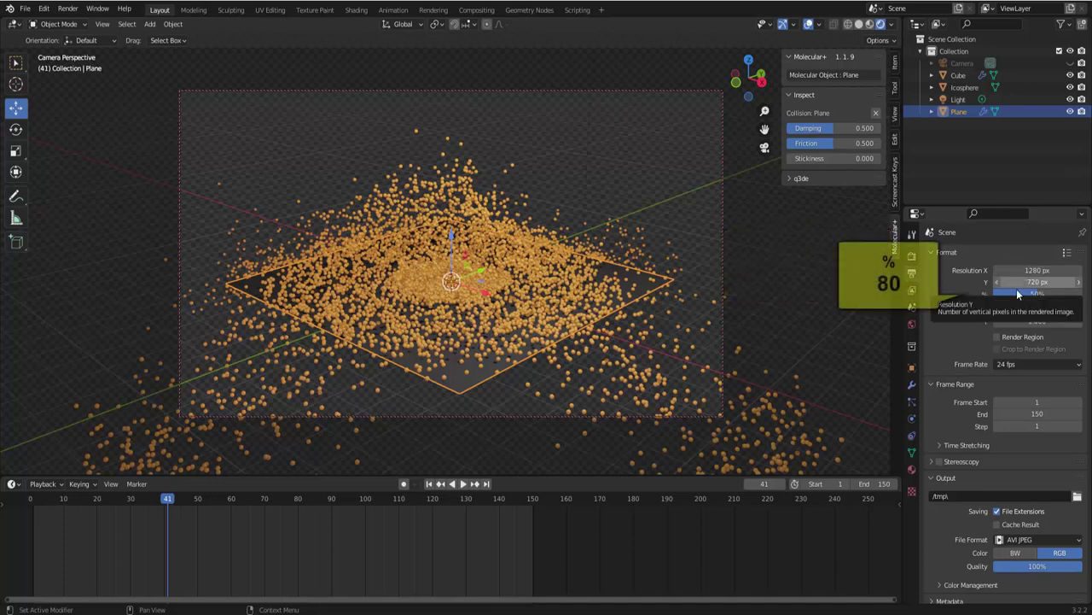
Set the render resolution to 80% and the output path to /tmp\testemolecular
left_click(1017, 294)
type("80")
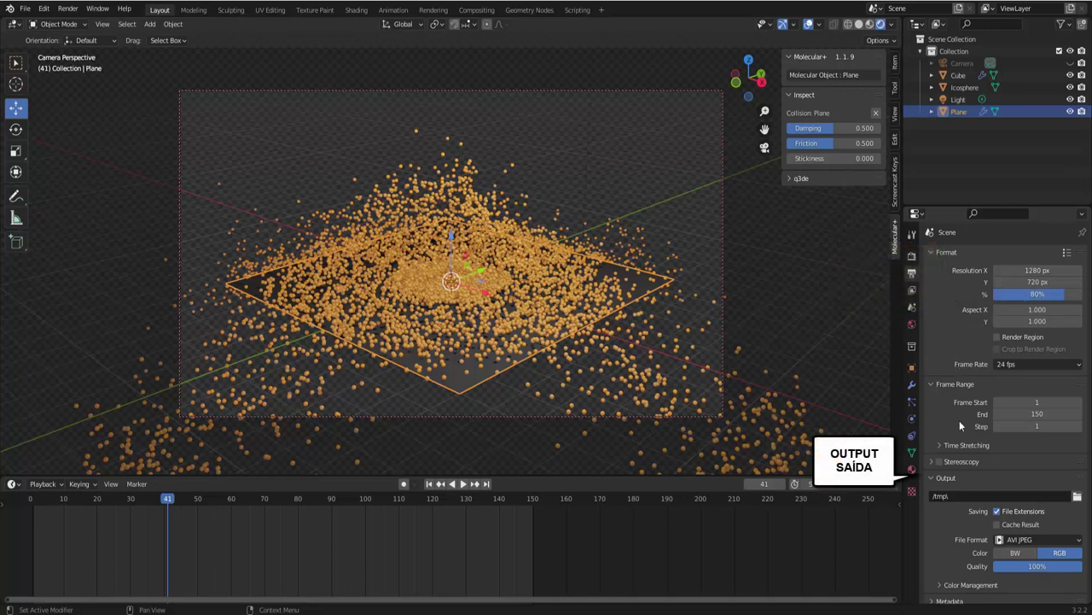
left_click(960, 495)
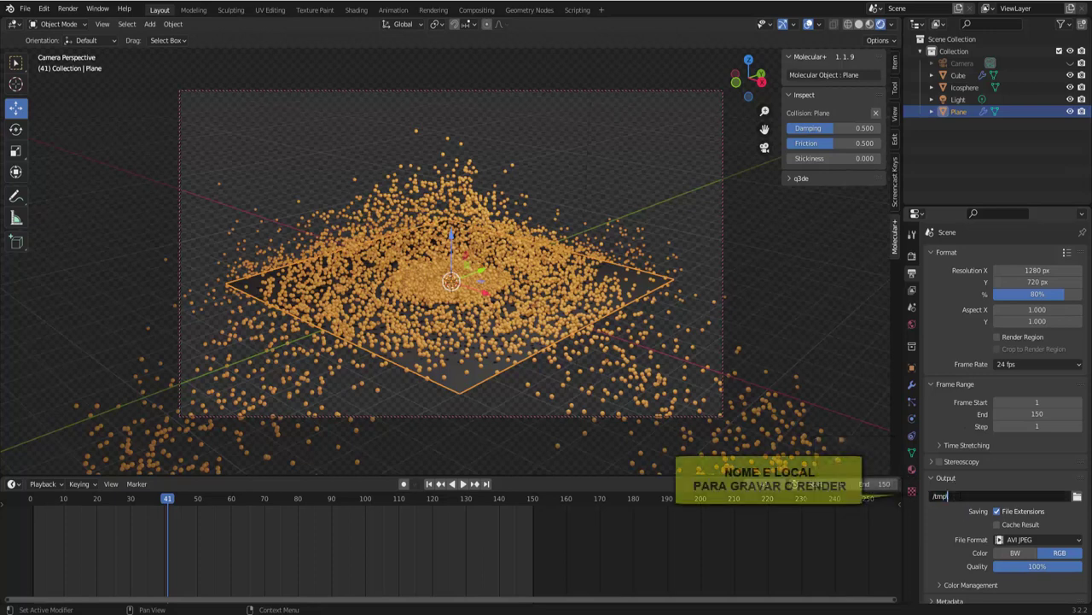
type("testemolecular")
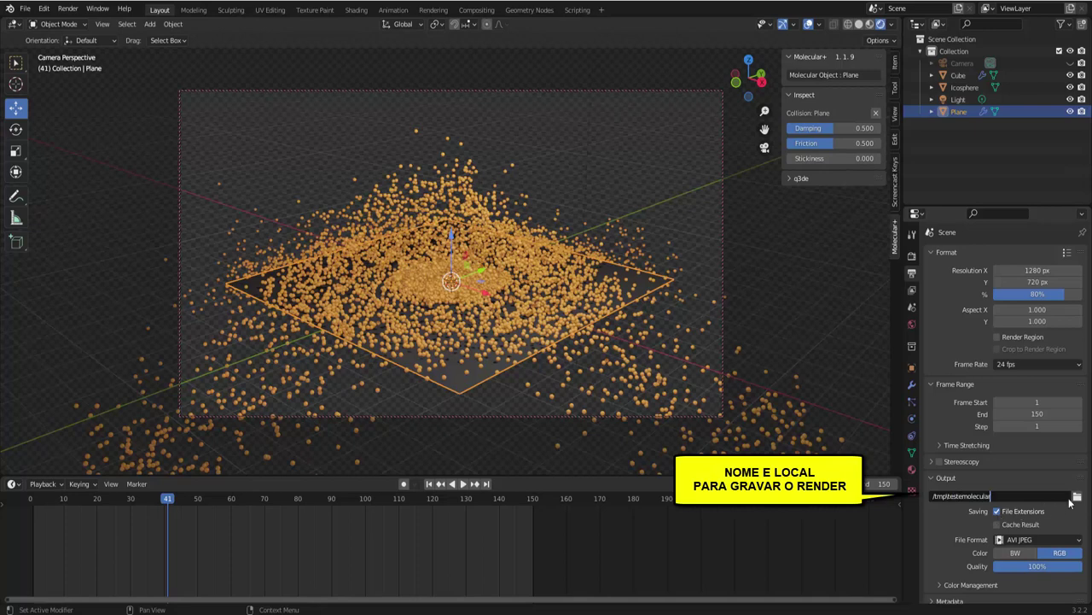
key("Return")
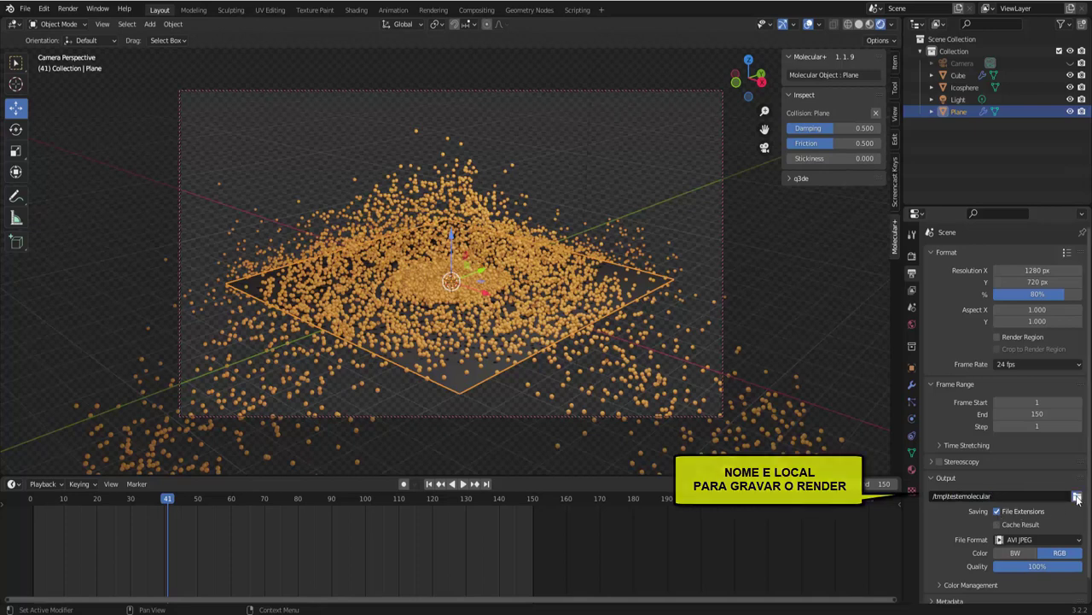
Keep AVI JPEG as the output file format, leaving the output folder unchanged
left_click(1076, 496)
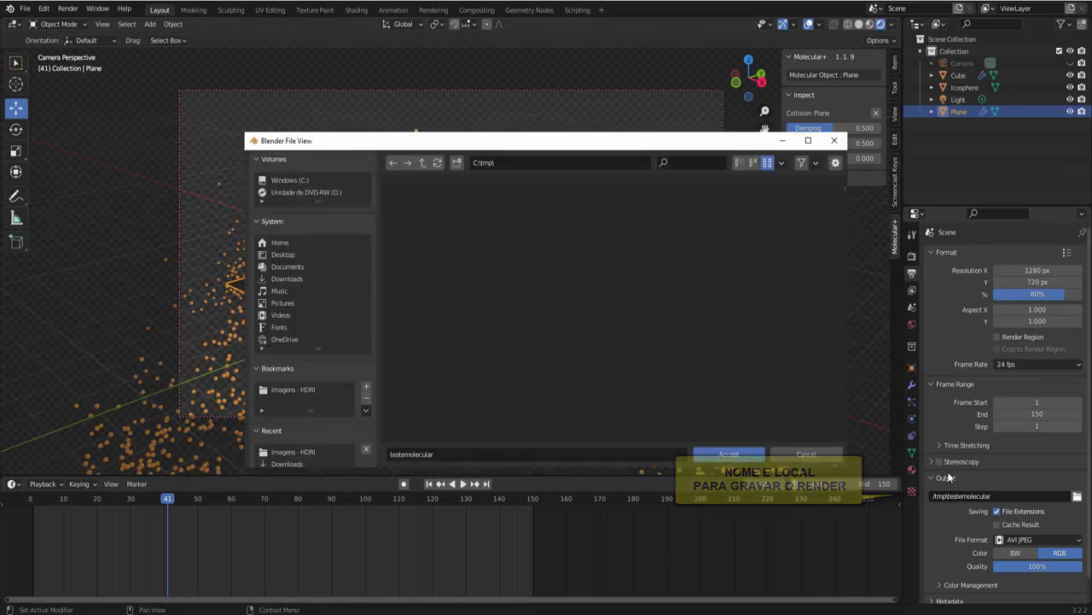
left_click(823, 457)
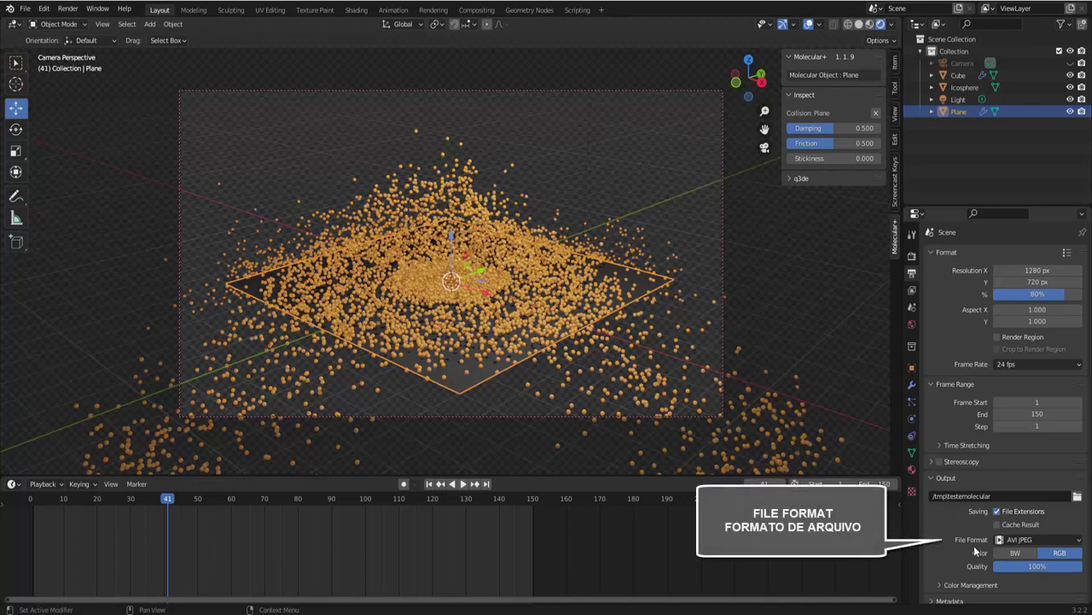
left_click(1012, 540)
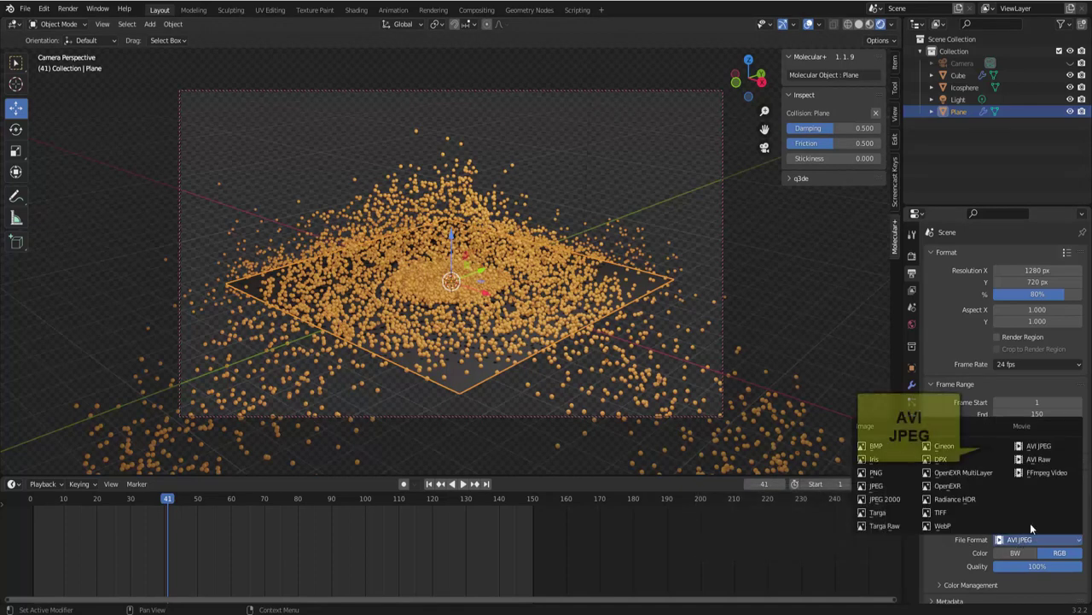
left_click(1045, 445)
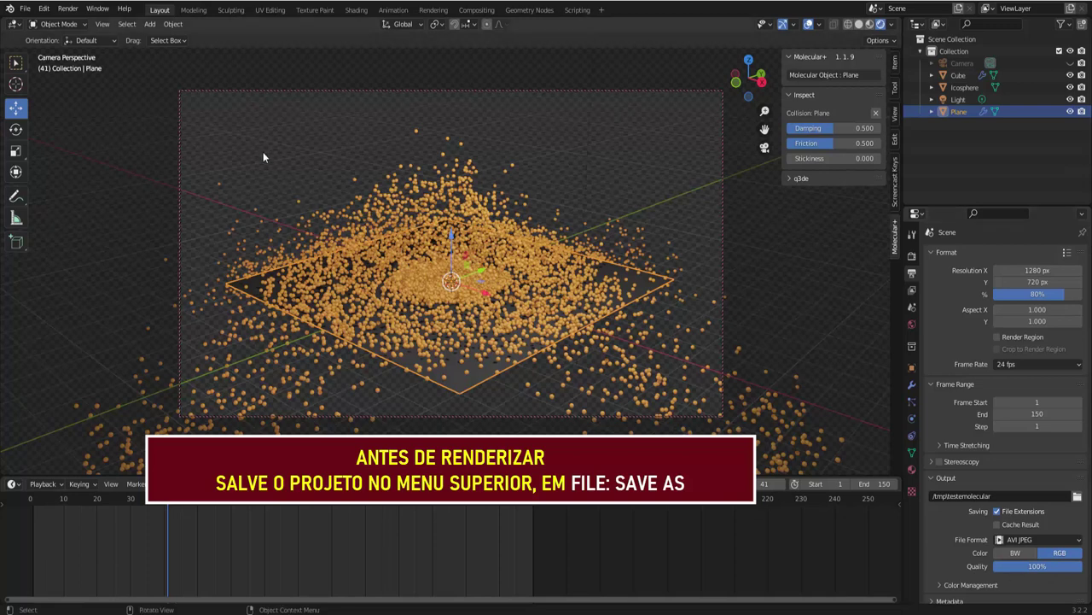
Render all 150 frames of the particle animation to the AVI file
left_click(75, 13)
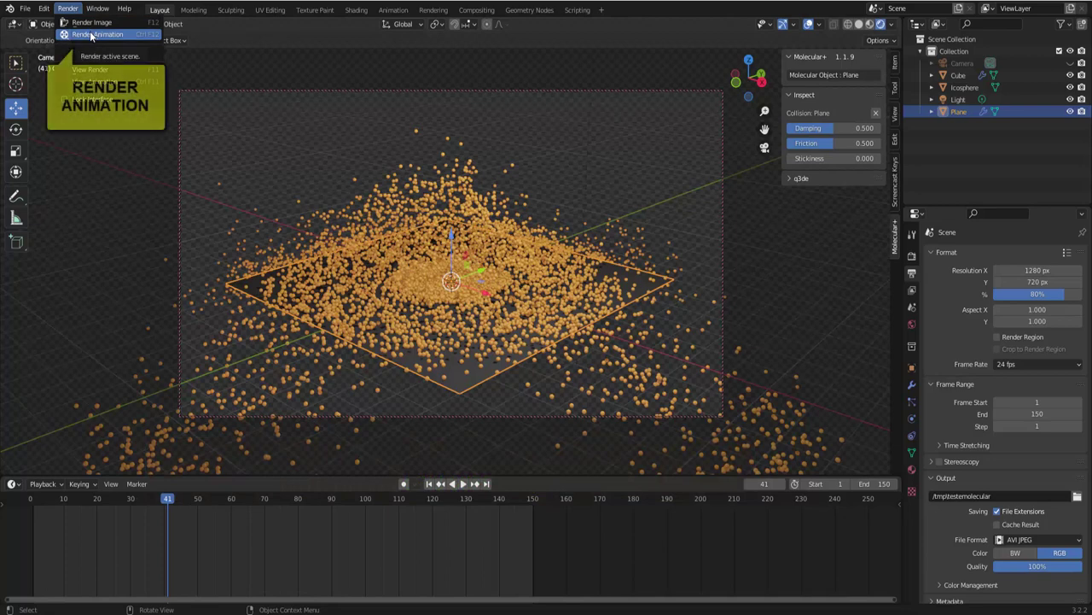
left_click(90, 34)
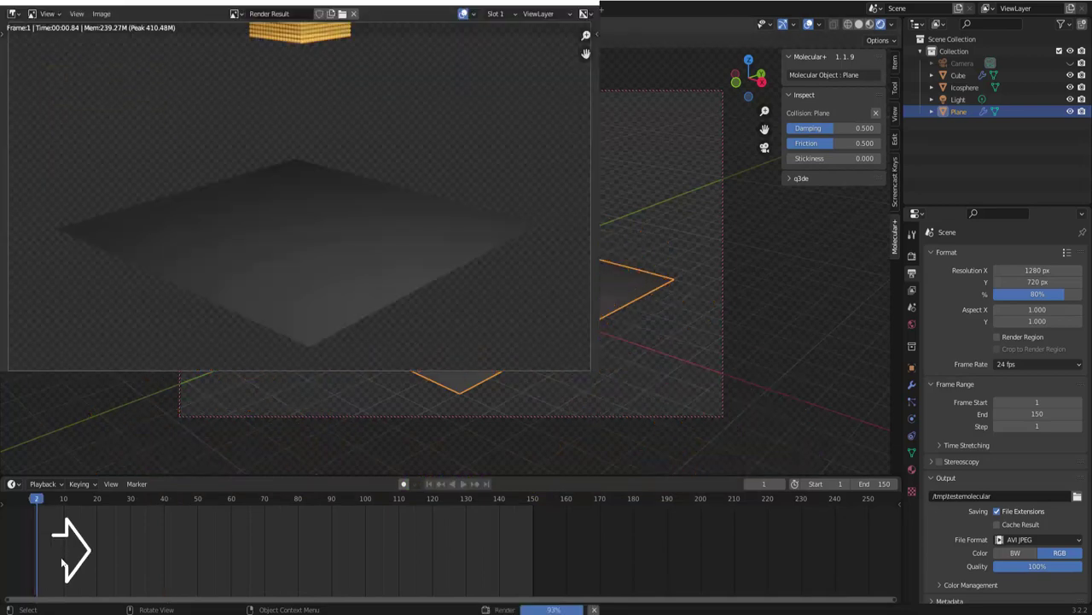
left_click(59, 557)
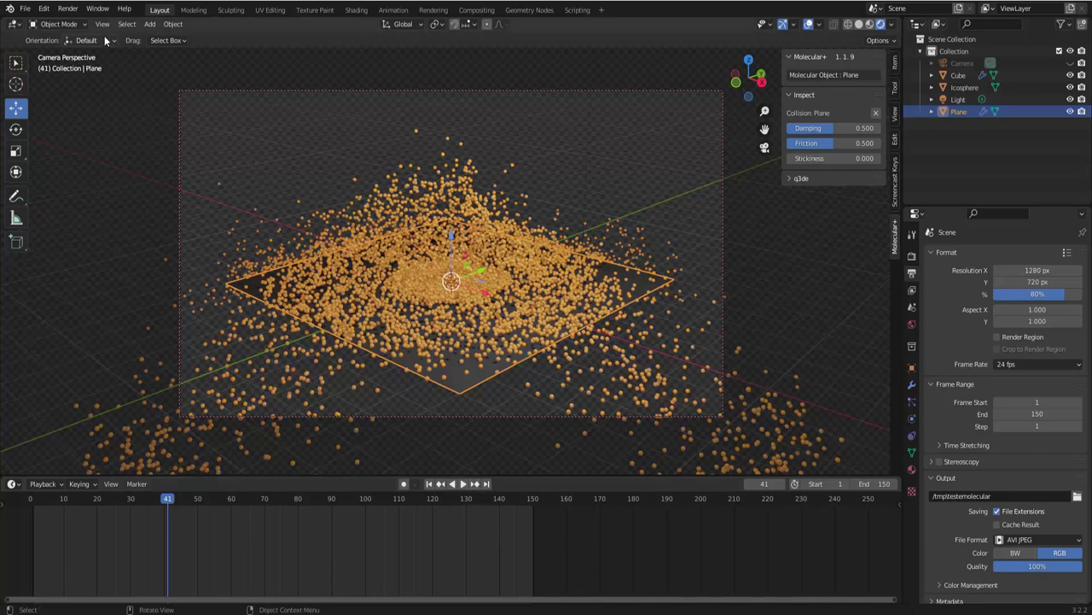
Play back testemolecular0001-0150.avi in the animation player, then close the player
left_click(74, 10)
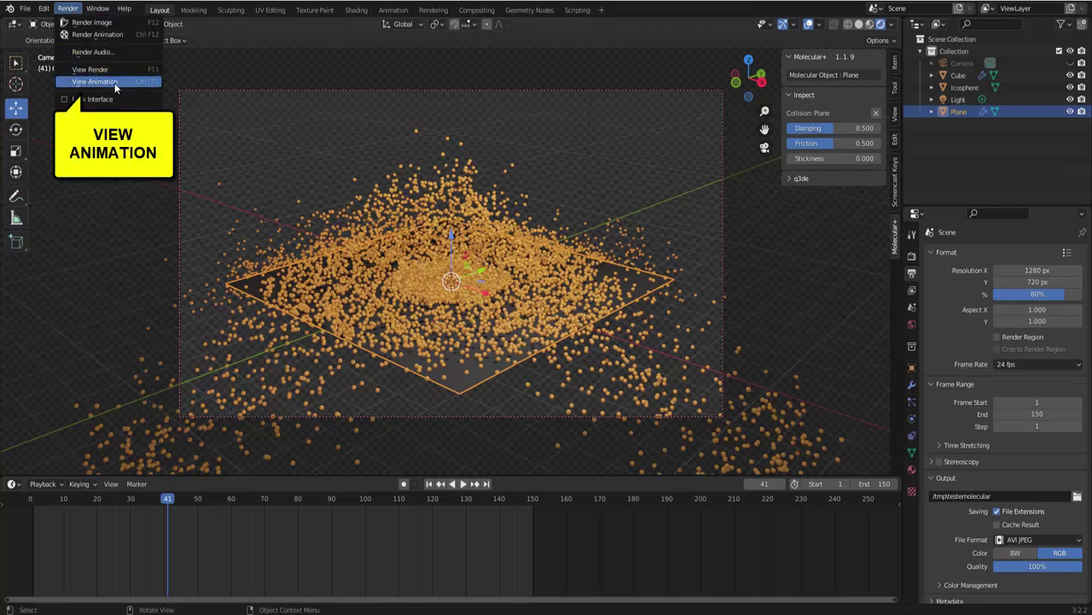
left_click(116, 82)
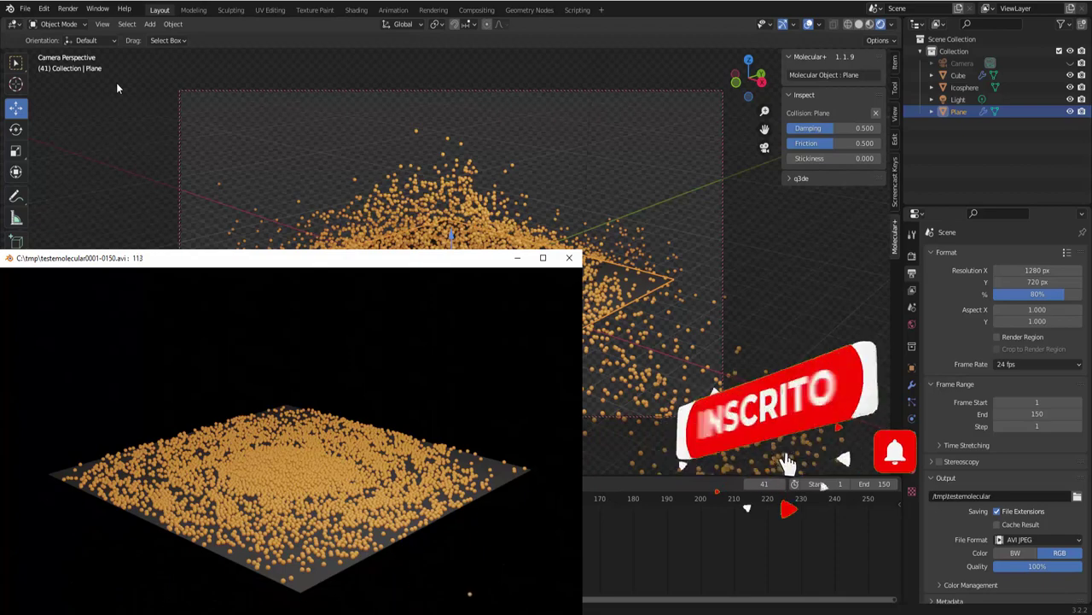
left_click(570, 256)
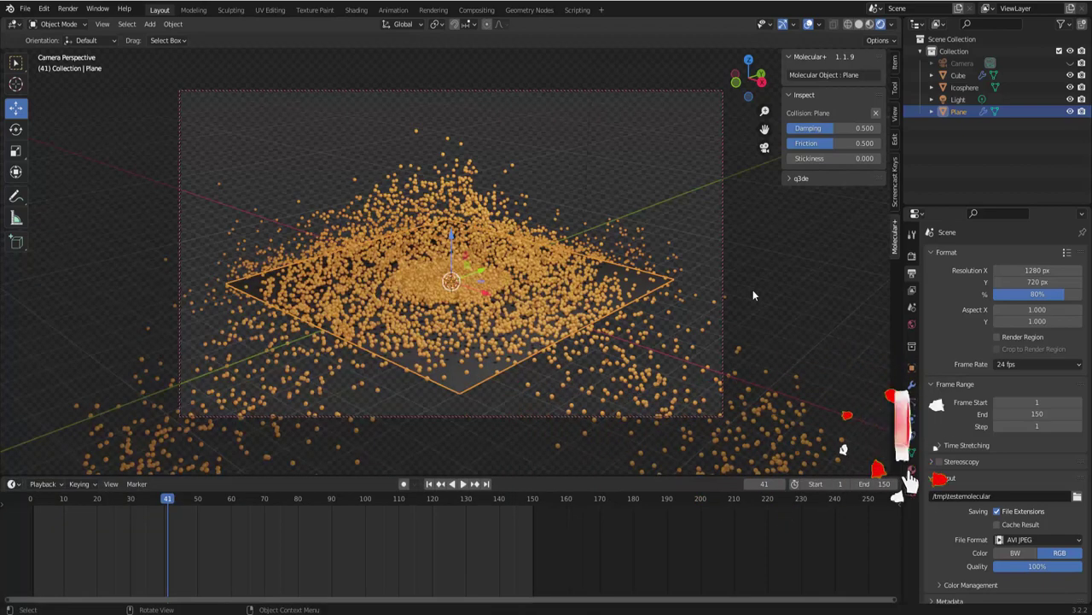